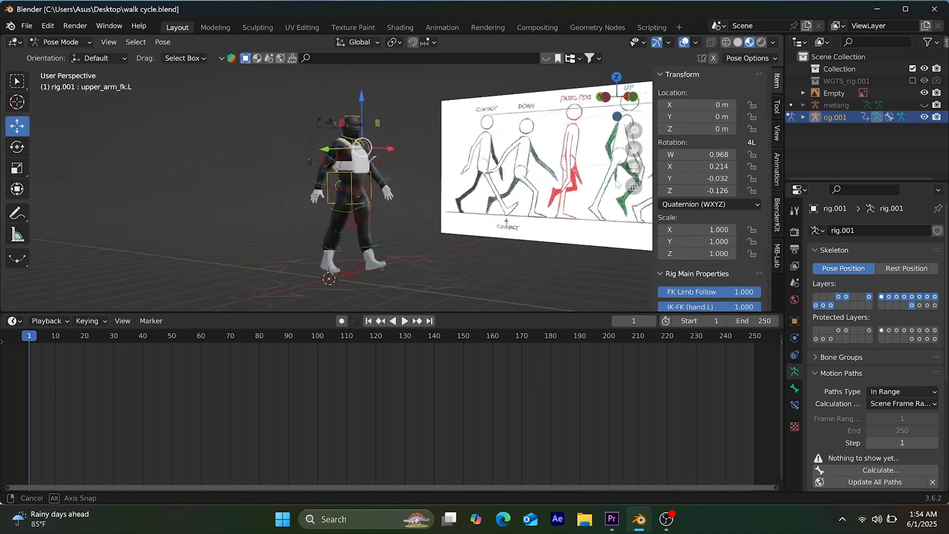
Try the left hand's IK-FK setting at 0.000 and return it to 1.000 to compare both arm poses
{"action": "mouse_move", "coordinate": [527, 175]}
{"action": "middle_mouse_down", "text": "shift"}
{"action": "mouse_move", "coordinate": [511, 189]}
{"action": "mouse_move", "coordinate": [532, 183]}
{"action": "middle_mouse_up", "text": "shift"}
{"action": "middle_click_drag", "start_coordinate": [394, 225], "coordinate": [624, 152]}
{"action": "middle_click_drag", "start_coordinate": [390, 214], "coordinate": [333, 231], "text": "shift"}
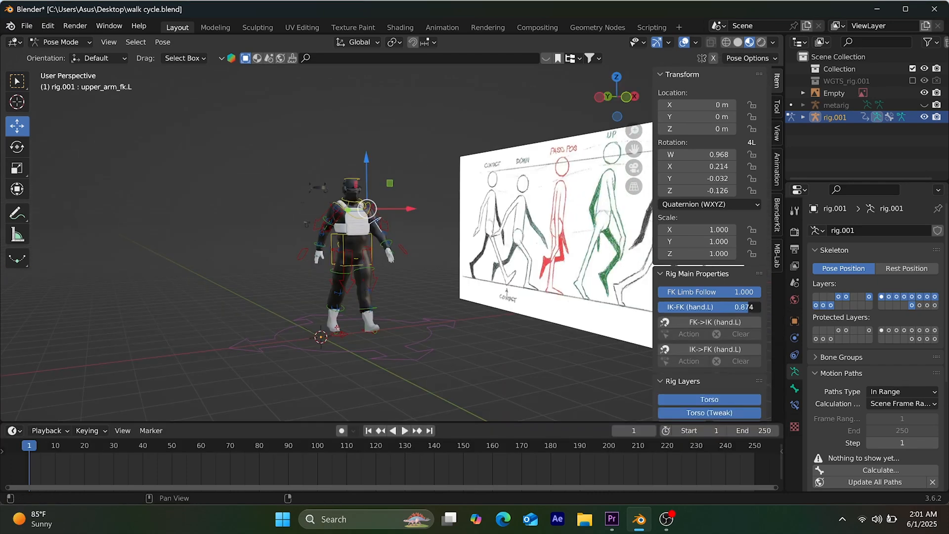
{"action": "left_click_drag", "start_coordinate": [741, 306], "coordinate": [658, 307]}
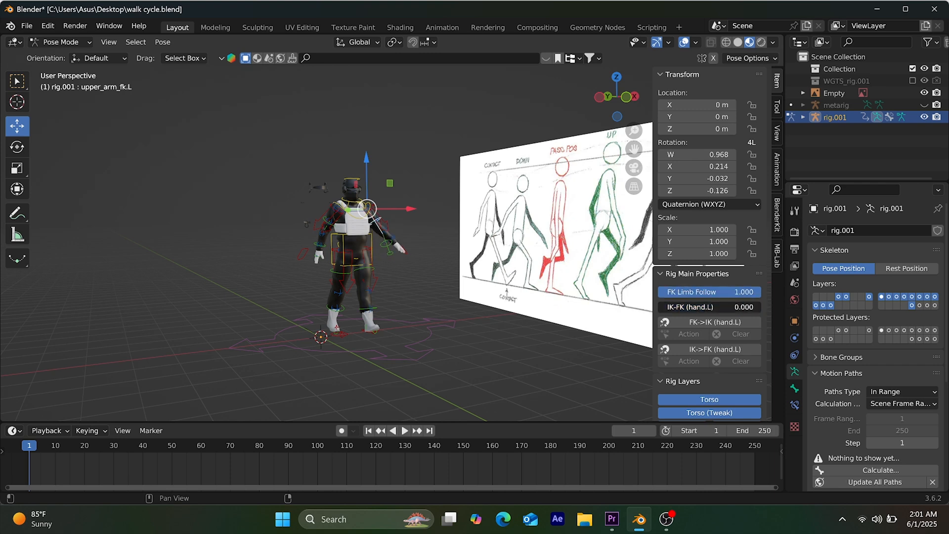
{"action": "left_click_drag", "start_coordinate": [658, 306], "coordinate": [761, 306]}
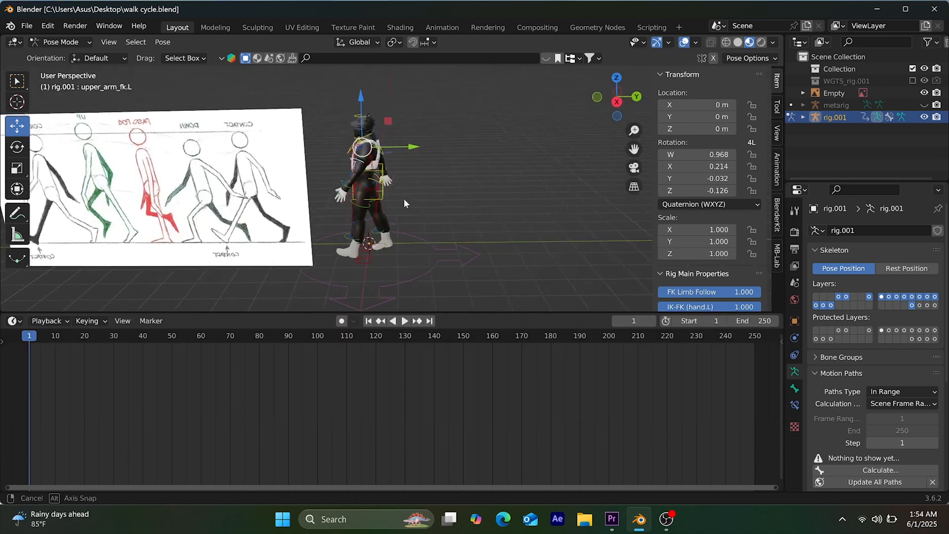
{"action": "middle_click_drag", "start_coordinate": [403, 198], "coordinate": [628, 181]}
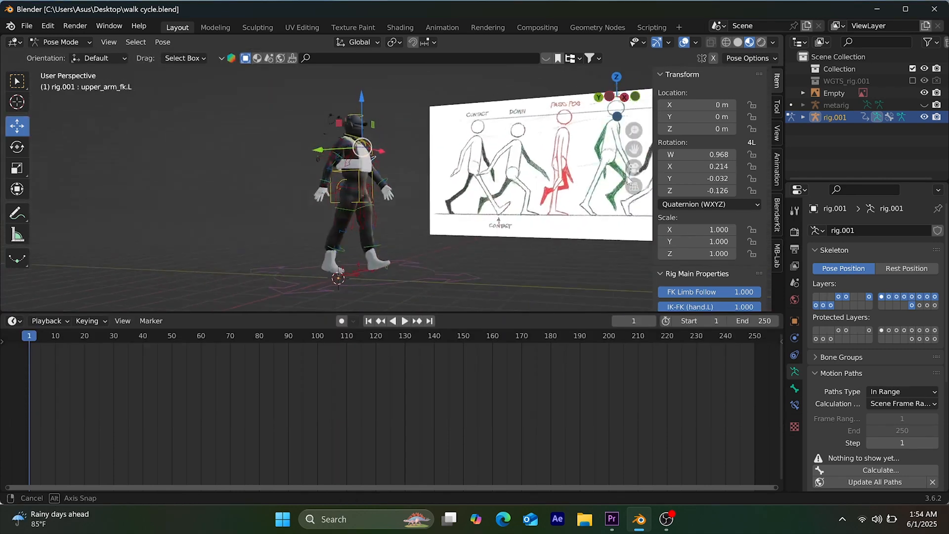
{"action": "mouse_move", "coordinate": [633, 149]}
{"action": "left_mouse_down"}
{"action": "mouse_move", "coordinate": [625, 155]}
{"action": "mouse_move", "coordinate": [640, 156]}
{"action": "left_mouse_up"}
{"action": "middle_click_drag", "start_coordinate": [398, 221], "coordinate": [339, 228]}
{"action": "left_click_drag", "start_coordinate": [746, 306], "coordinate": [660, 307]}
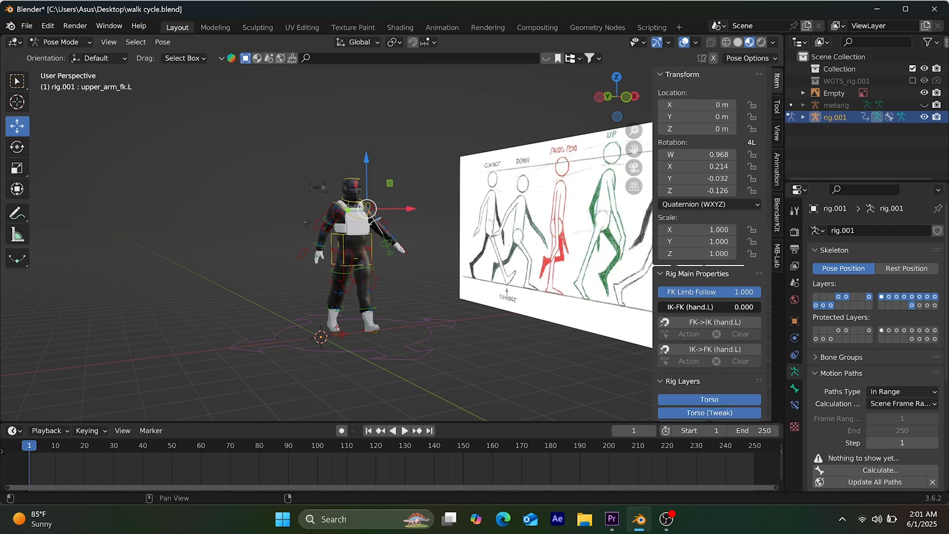
{"action": "left_click_drag", "start_coordinate": [659, 307], "coordinate": [760, 307]}
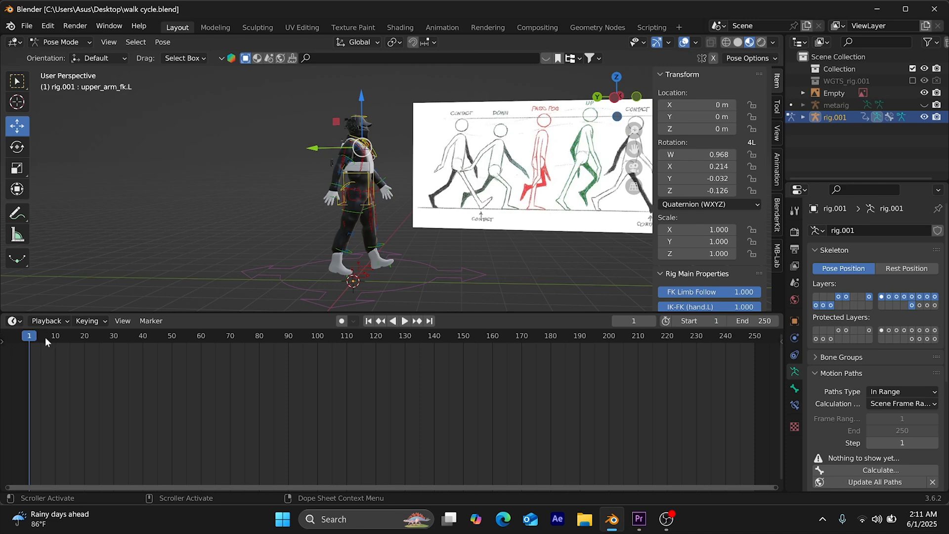
Insert a Location, Rotation & Scale keyframe for all of the rig's bones at frame 0
{"action": "left_click_drag", "start_coordinate": [30, 334], "coordinate": [20, 333]}
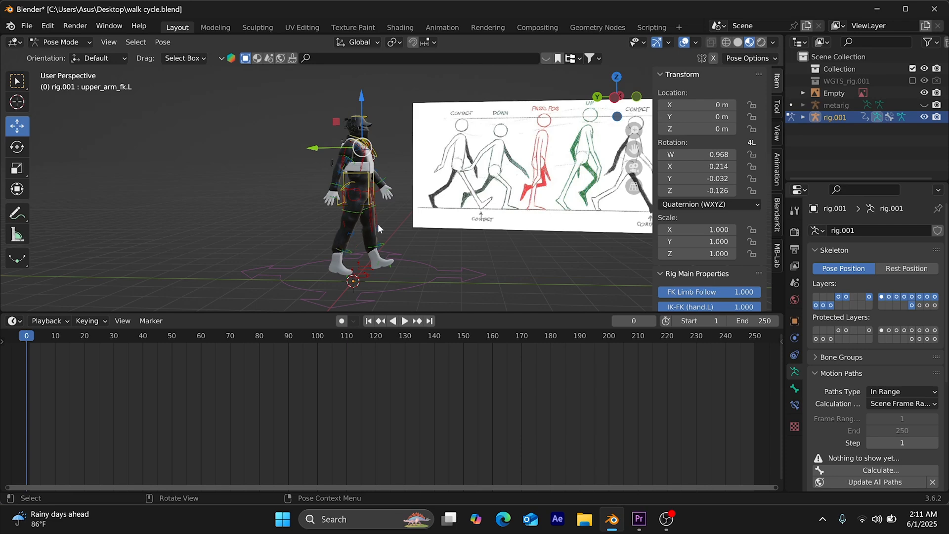
{"action": "key", "text": "i"}
{"action": "key", "text": "a"}
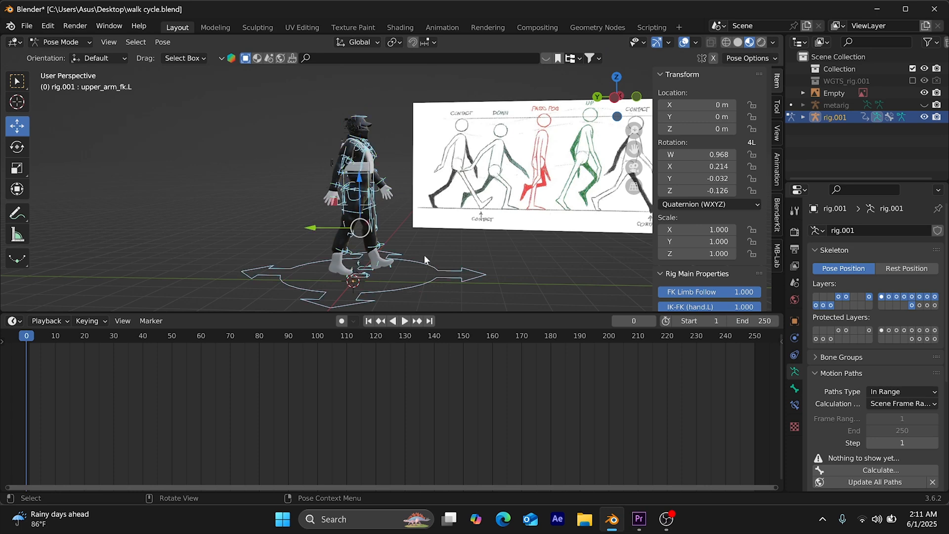
{"action": "key", "text": "i"}
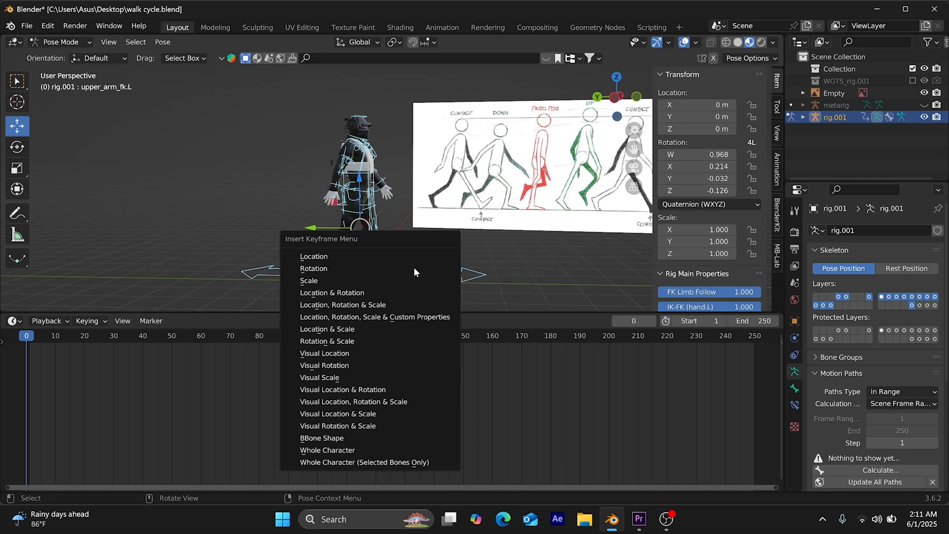
{"action": "left_click", "coordinate": [385, 305]}
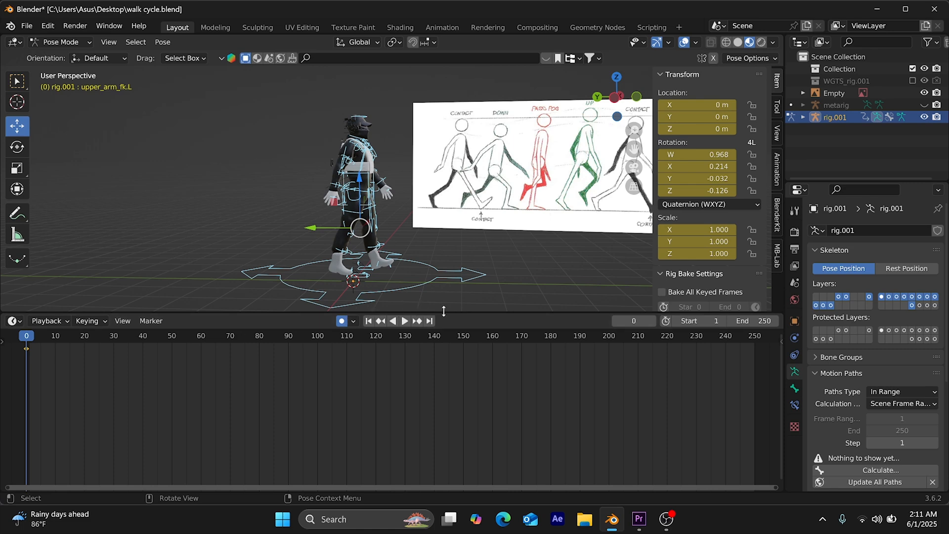
Copy the contact pose of all bones and paste it flipped at frame 12
{"action": "mouse_move", "coordinate": [475, 245]}
{"action": "middle_mouse_down"}
{"action": "mouse_move", "coordinate": [500, 230]}
{"action": "mouse_move", "coordinate": [485, 237]}
{"action": "middle_mouse_up"}
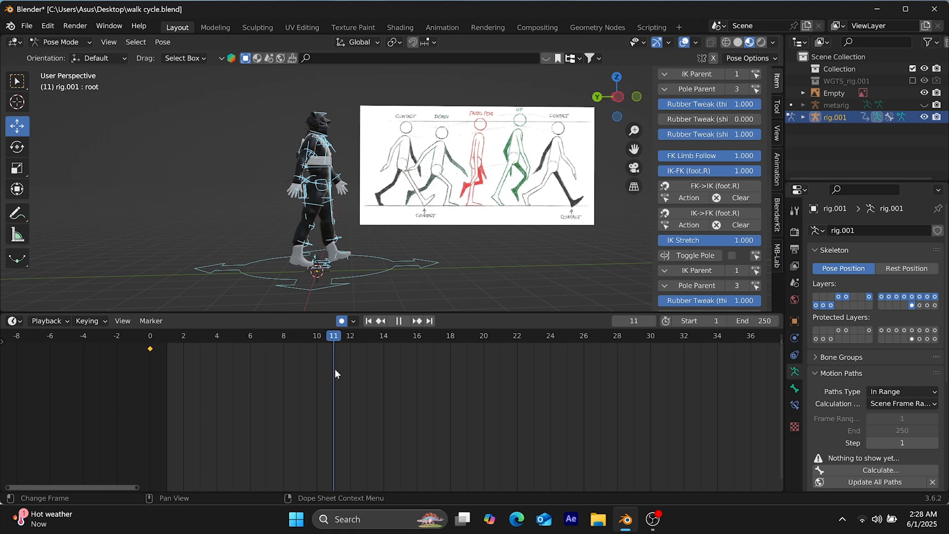
{"action": "key", "text": "space"}
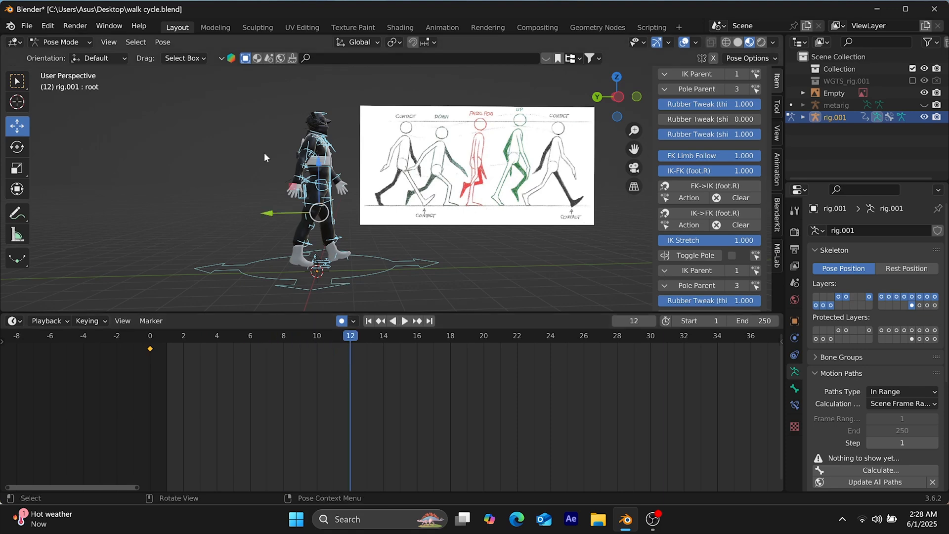
{"action": "left_click", "coordinate": [163, 42]}
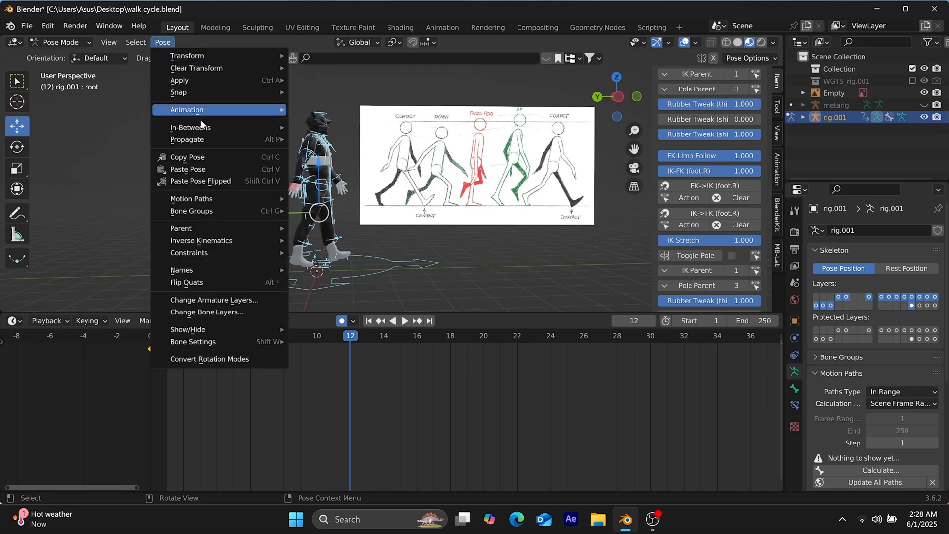
{"action": "left_click", "coordinate": [197, 157]}
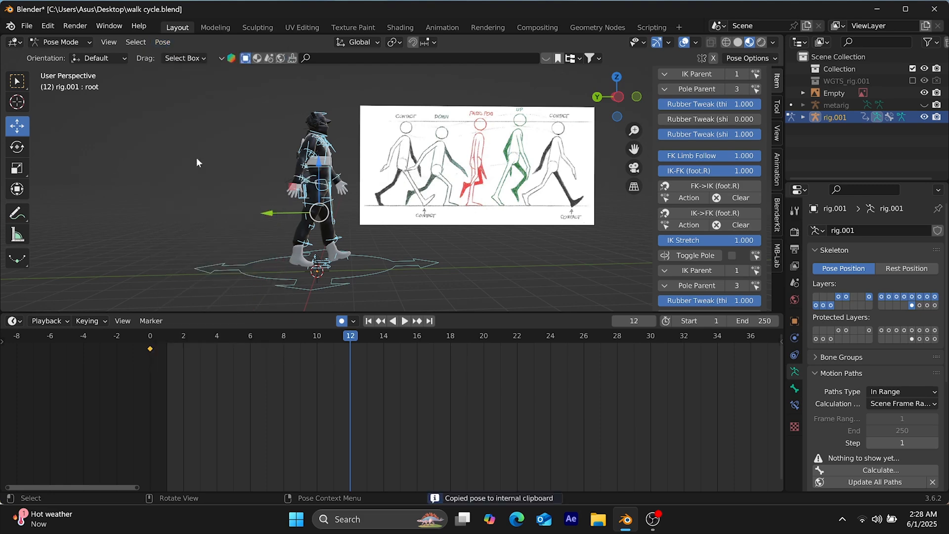
{"action": "left_click", "coordinate": [162, 42]}
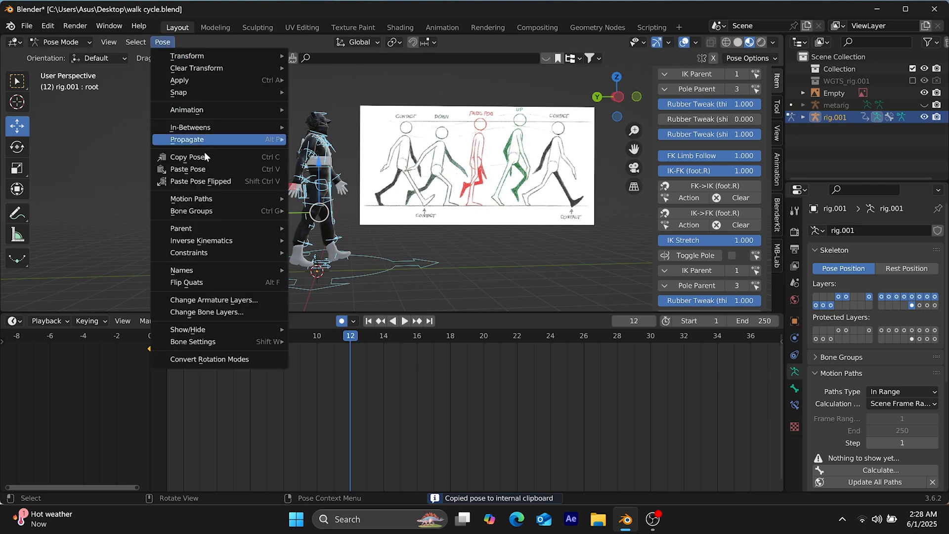
{"action": "left_click", "coordinate": [211, 182]}
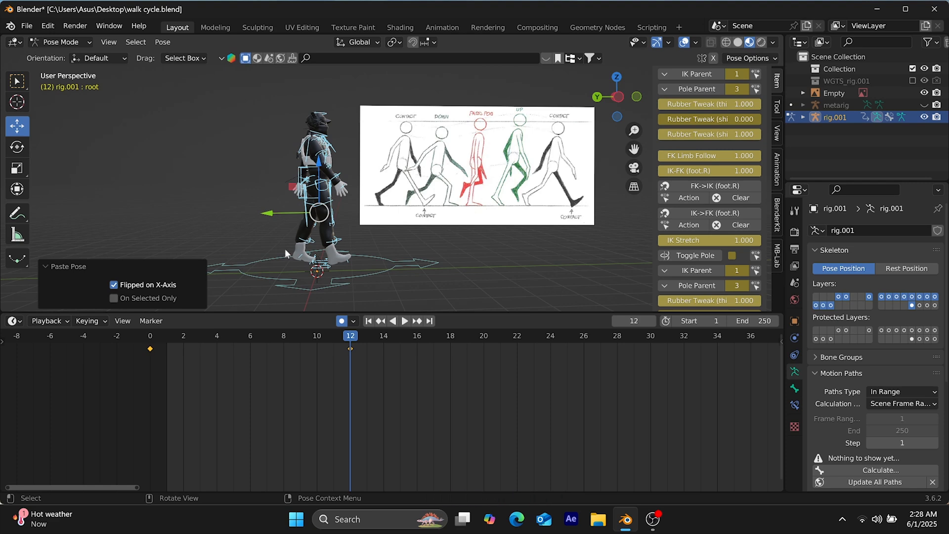
{"action": "left_click_drag", "start_coordinate": [354, 331], "coordinate": [80, 387]}
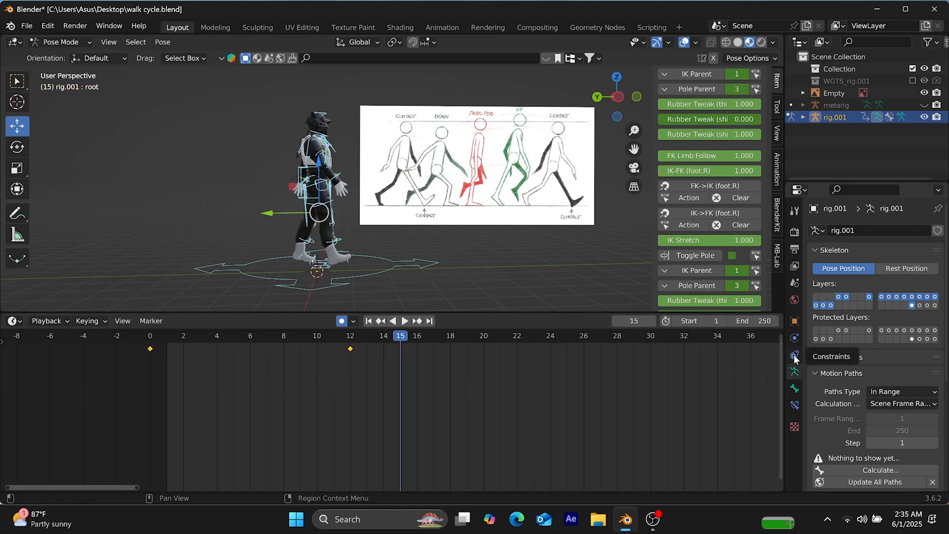
Set the animation's end frame to 24
{"action": "left_click", "coordinate": [765, 321]}
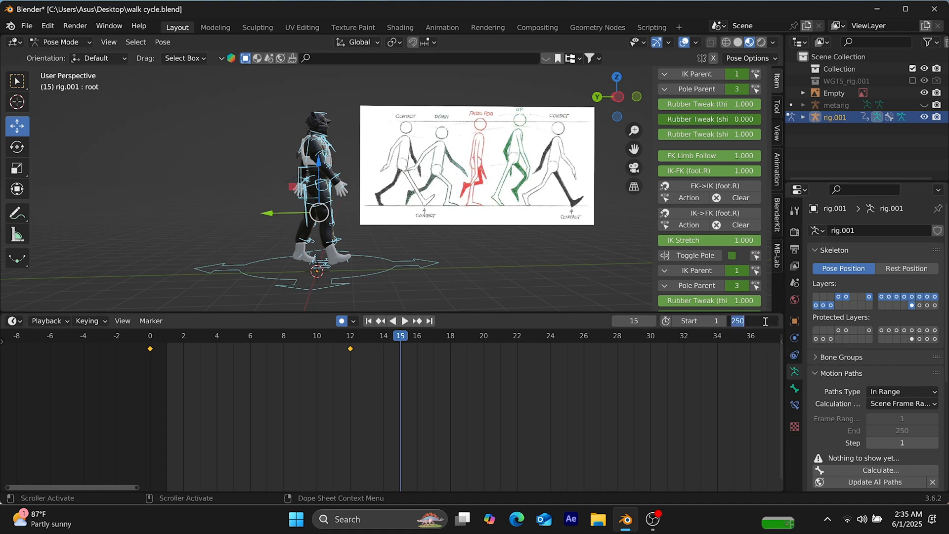
{"action": "type", "text": "24"}
{"action": "key", "text": "Return"}
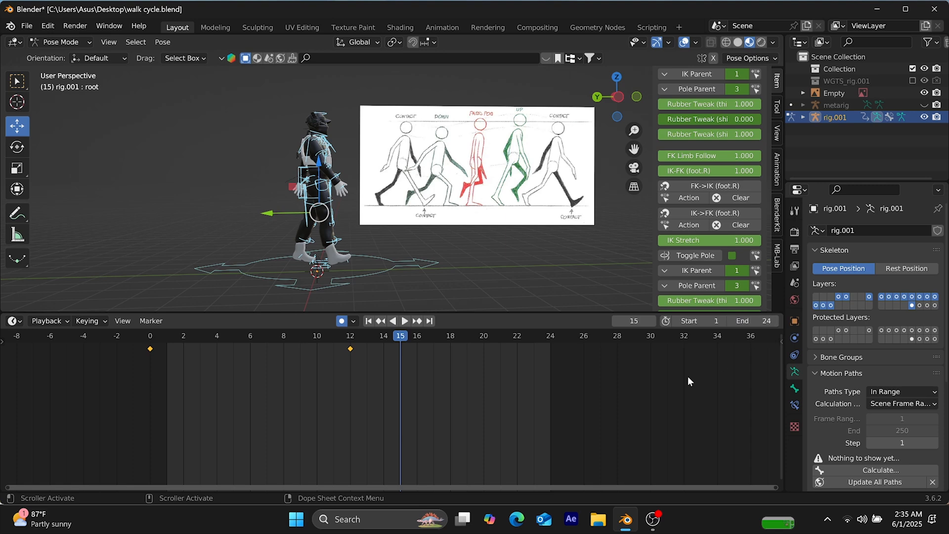
Play the animation from the start frame to check the motion between the two contact poses, and stop playback
{"action": "left_click", "coordinate": [369, 321]}
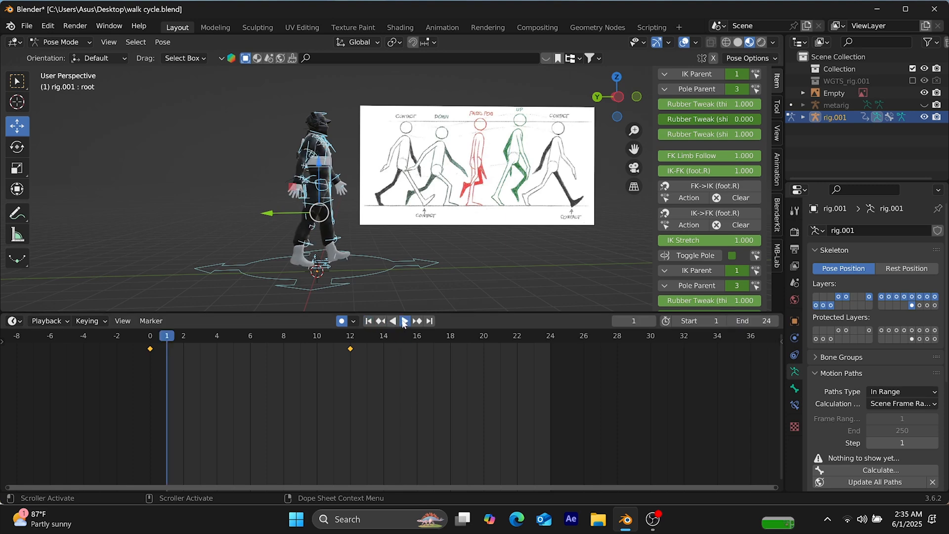
{"action": "left_click", "coordinate": [403, 321]}
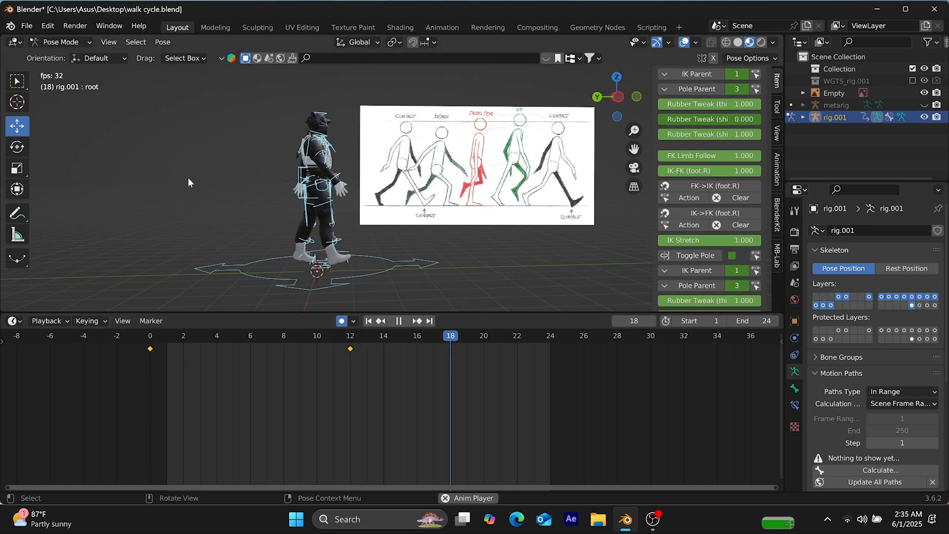
{"action": "middle_click_drag", "start_coordinate": [187, 188], "coordinate": [165, 195]}
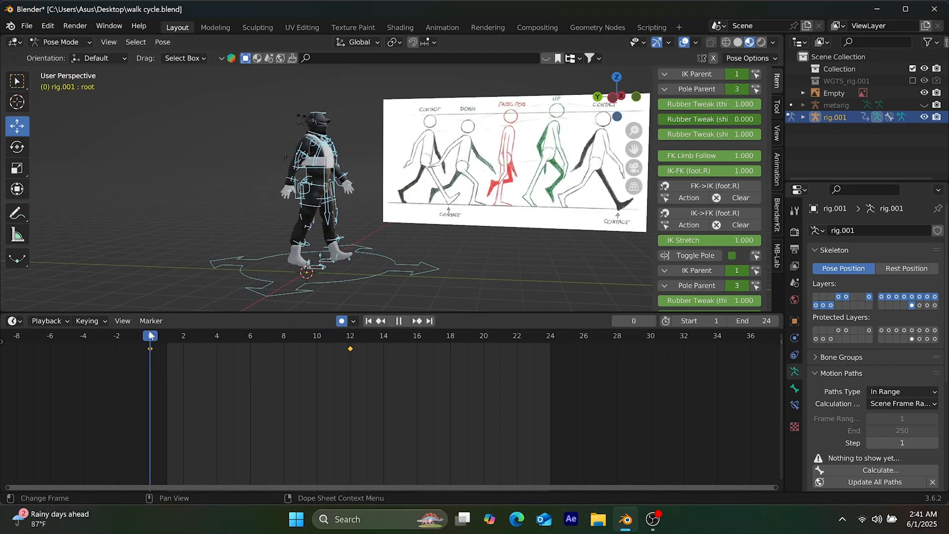
{"action": "key", "text": "space"}
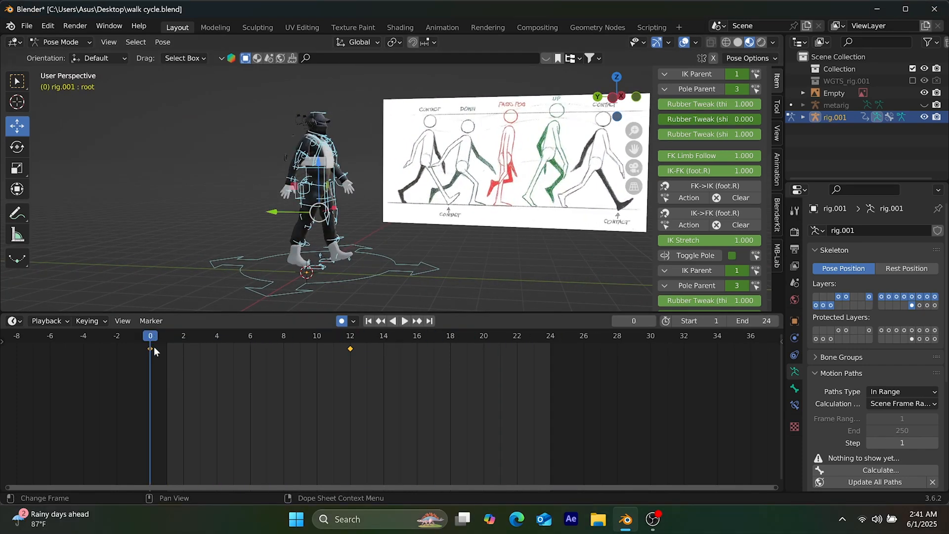
Copy the frame 0 contact pose of all bones and paste it unflipped at frame 24
{"action": "left_click", "coordinate": [160, 42]}
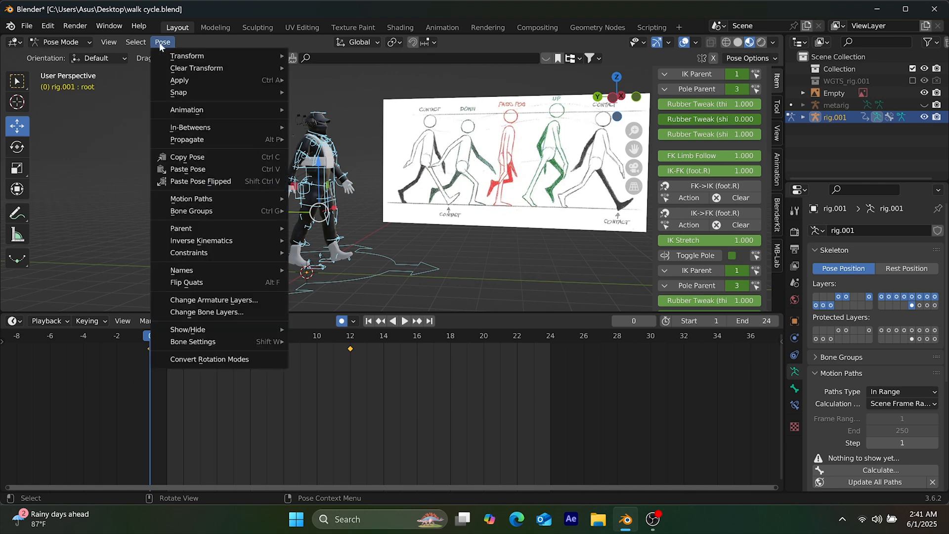
{"action": "left_click", "coordinate": [192, 157]}
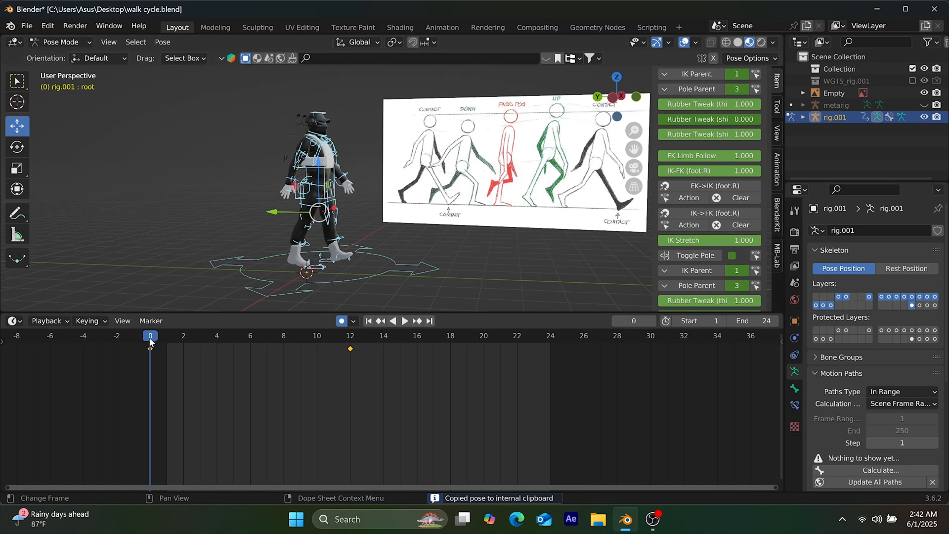
{"action": "key", "text": "space"}
{"action": "left_click_drag", "start_coordinate": [512, 401], "coordinate": [549, 407]}
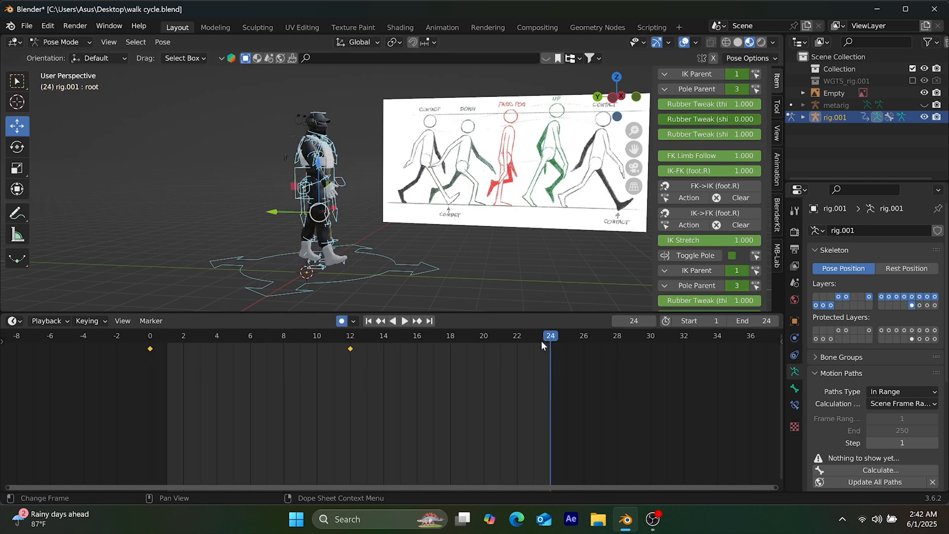
{"action": "left_click", "coordinate": [163, 42]}
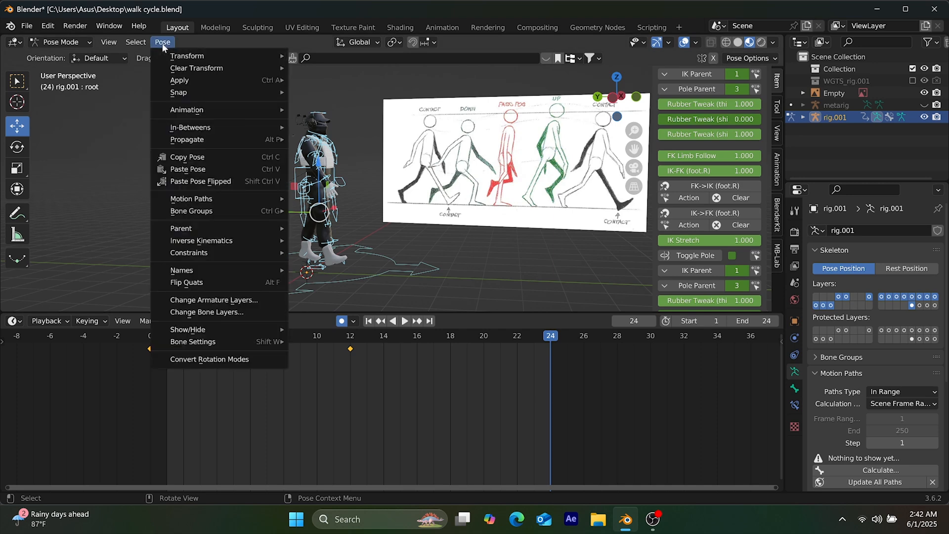
{"action": "left_click", "coordinate": [182, 170]}
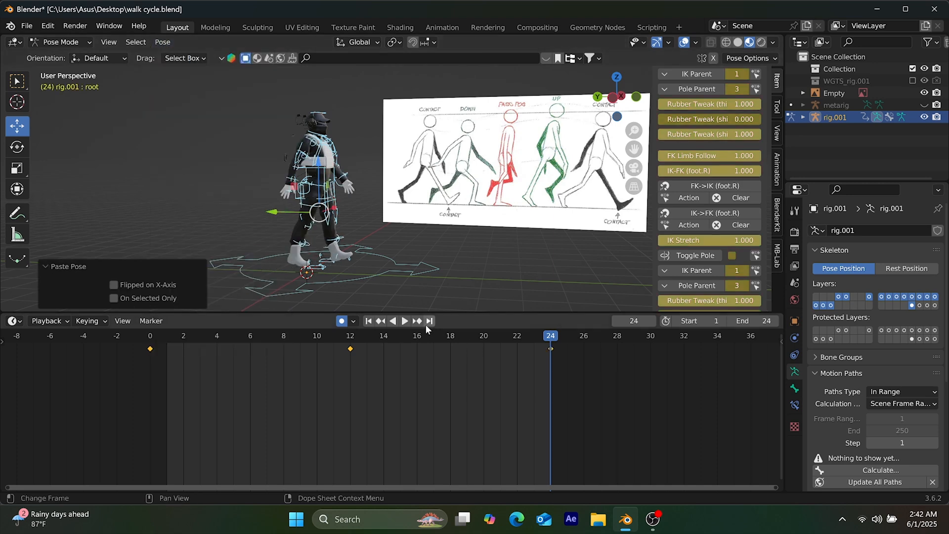
Replay the 24-frame loop from its first frame and examine the stepping motion from different angles
{"action": "left_click", "coordinate": [367, 321]}
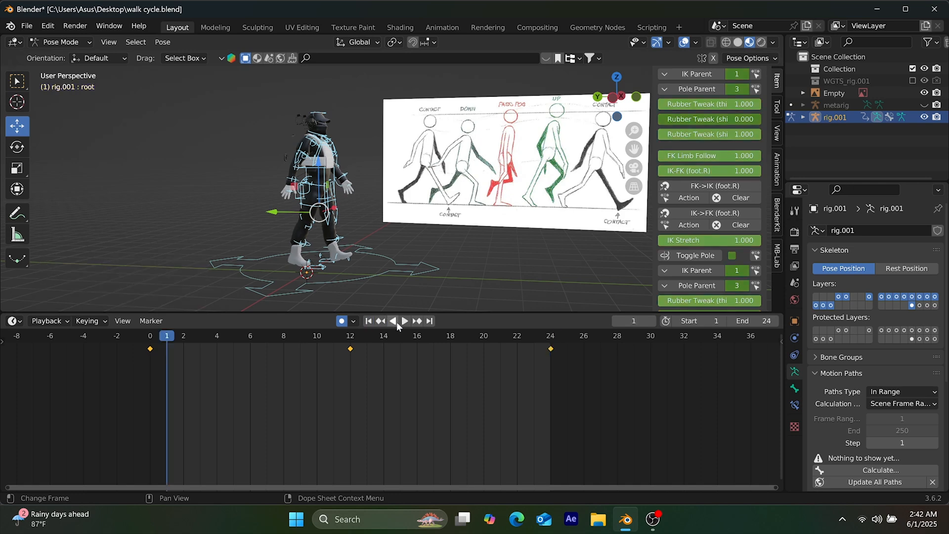
{"action": "left_click", "coordinate": [402, 321]}
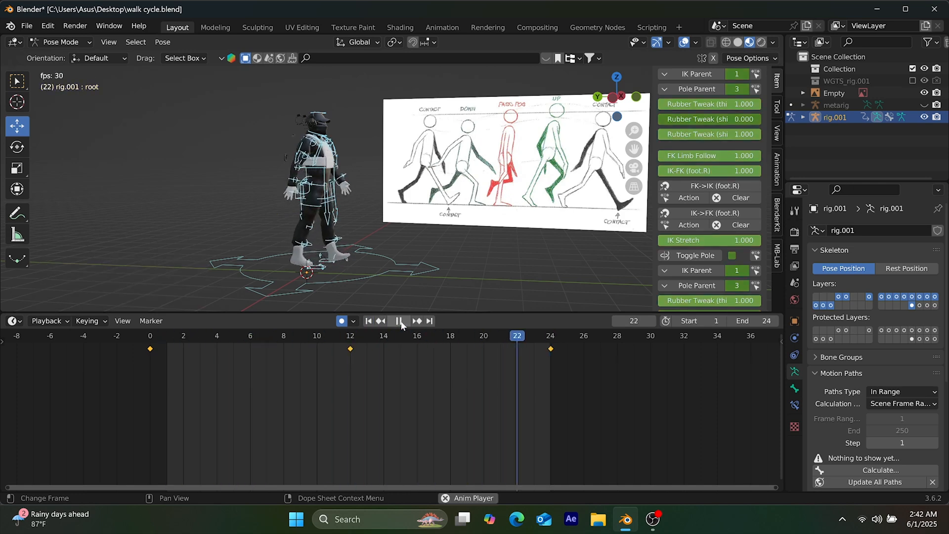
{"action": "middle_click_drag", "start_coordinate": [233, 203], "coordinate": [261, 210]}
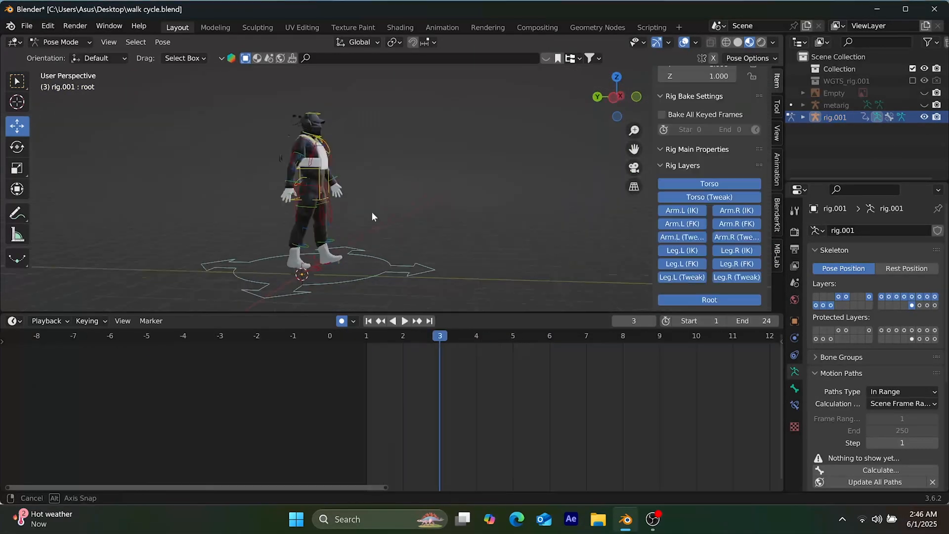
{"action": "mouse_move", "coordinate": [371, 217]}
{"action": "middle_mouse_down"}
{"action": "mouse_move", "coordinate": [384, 212]}
{"action": "mouse_move", "coordinate": [375, 214]}
{"action": "middle_mouse_up"}
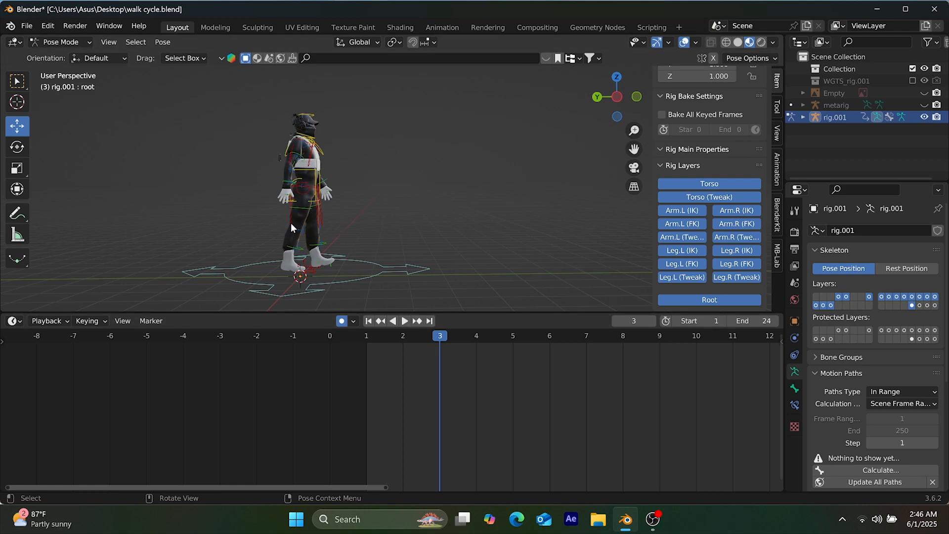
Select all bones and create a breakdown pose at frame 3 with a factor of about 0.5 between the neighbouring contact poses
{"action": "key", "text": "a"}
{"action": "key", "text": "shift"}
{"action": "left_click", "coordinate": [305, 293], "text": "shift"}
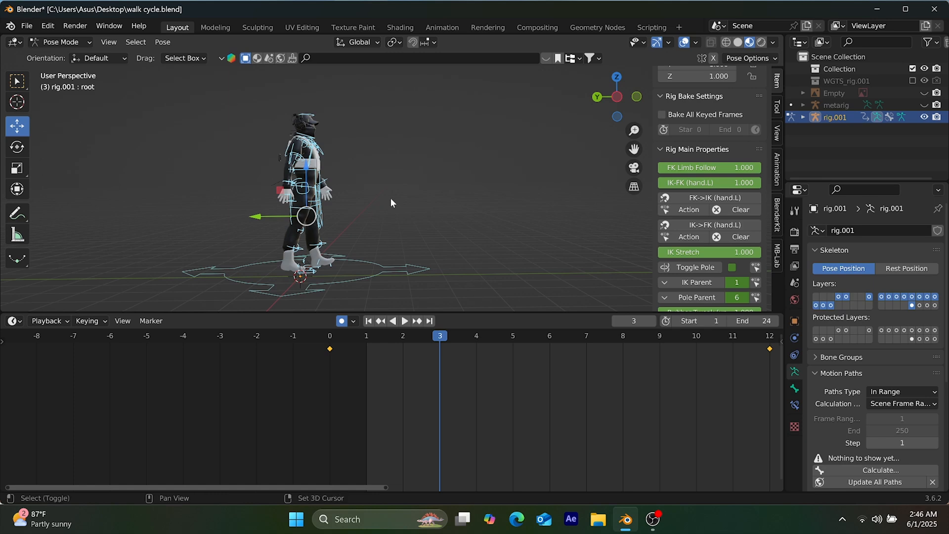
{"action": "key", "text": "shift+e"}
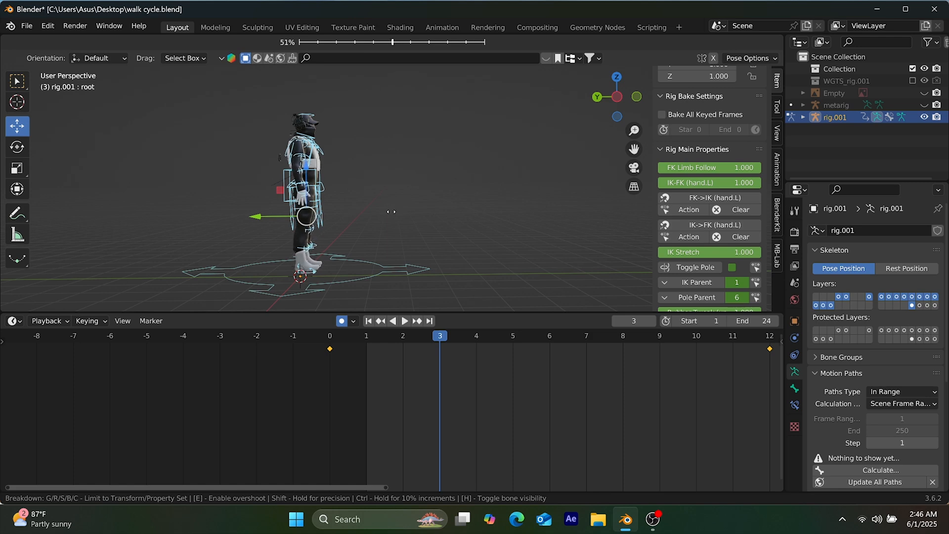
{"action": "left_click", "coordinate": [391, 211]}
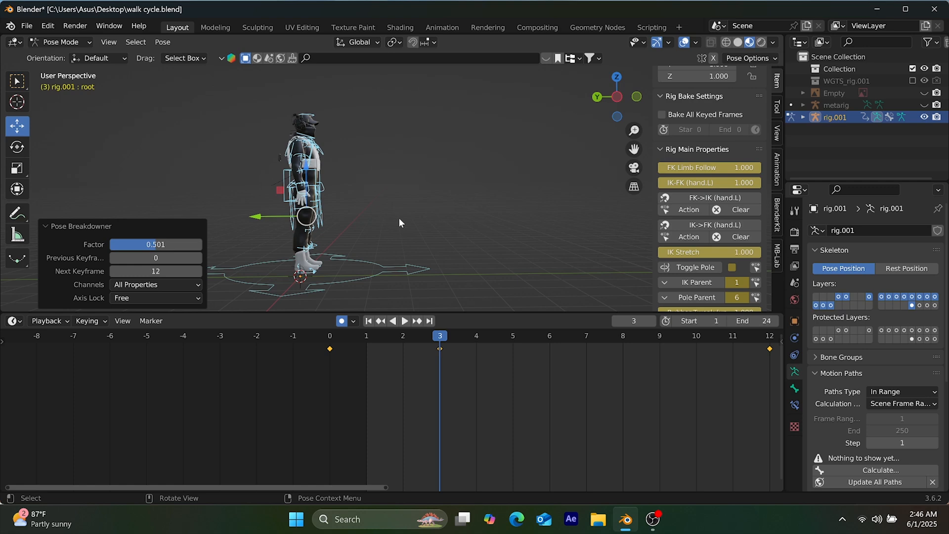
At frame 3, rotate the left thigh FK bone by about -8.8° and the left foot FK bone by about 12.9°
{"action": "middle_click_drag", "start_coordinate": [410, 282], "coordinate": [338, 211]}
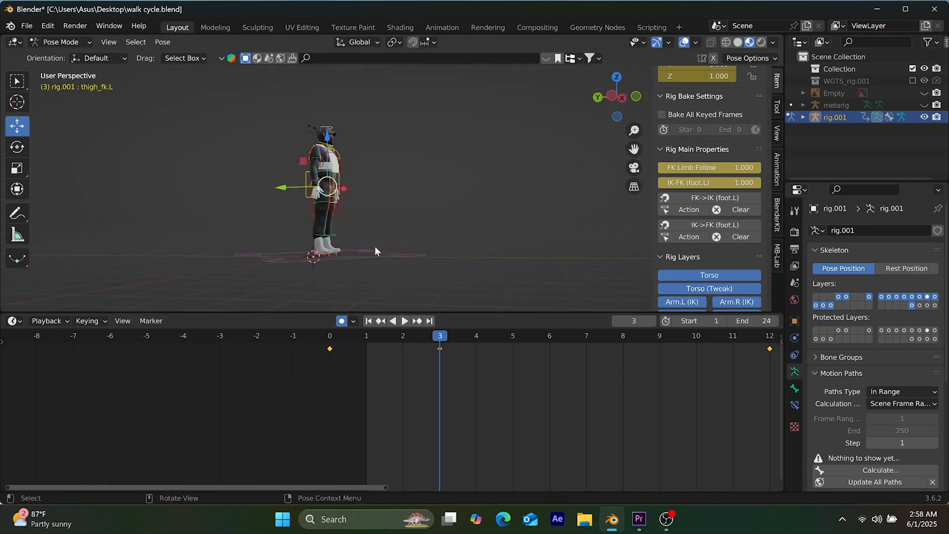
{"action": "key", "text": "r"}
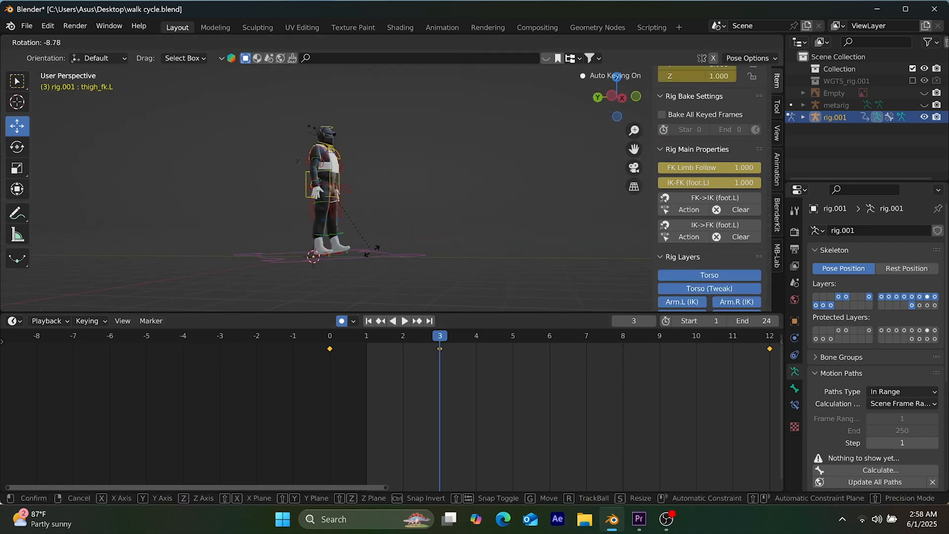
{"action": "left_click", "coordinate": [372, 250]}
{"action": "middle_click_drag", "start_coordinate": [350, 262], "coordinate": [383, 265]}
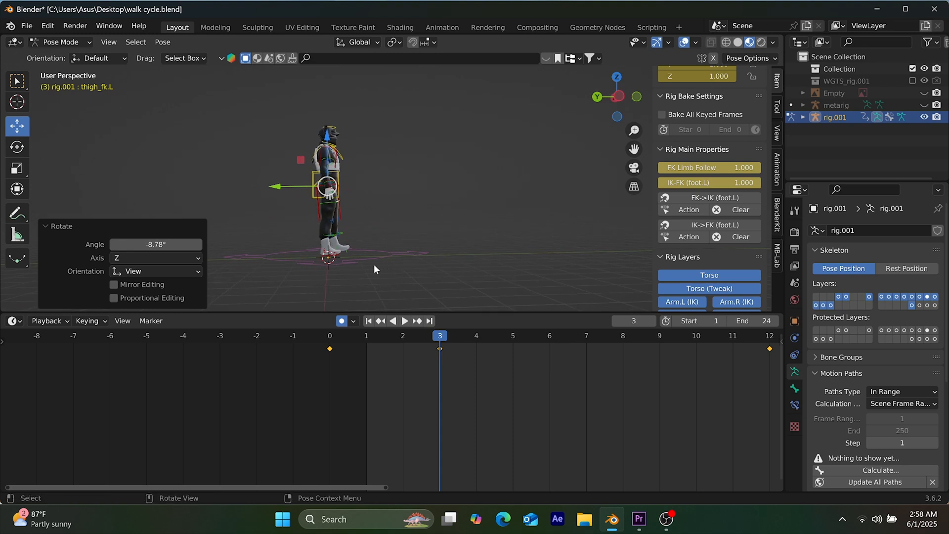
{"action": "left_click", "coordinate": [338, 248]}
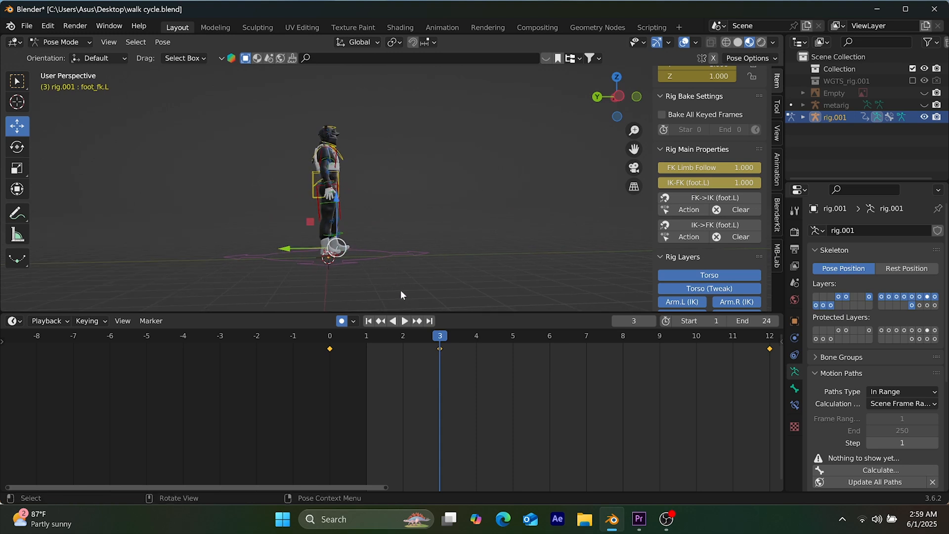
{"action": "key", "text": "r"}
{"action": "left_click", "coordinate": [339, 159]}
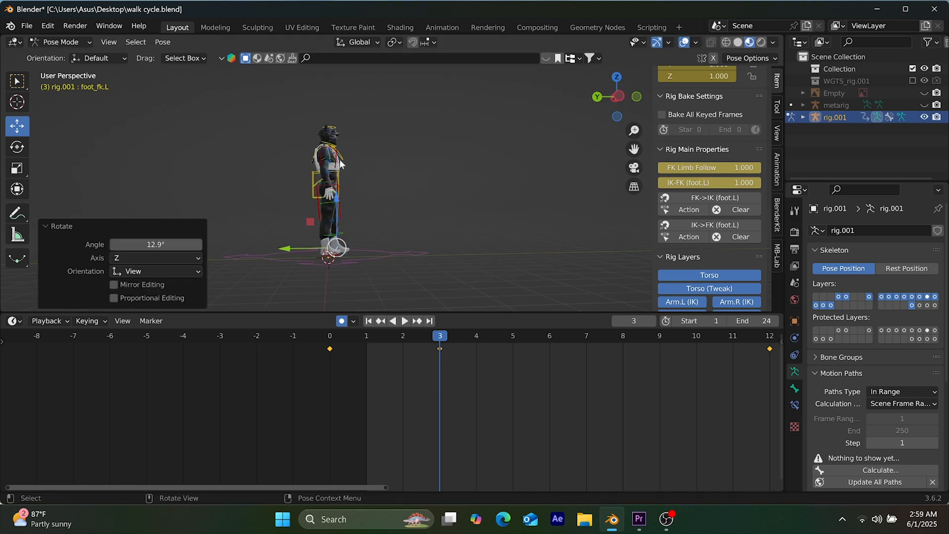
Move to frame 6, select all bones of the rig and insert a keyframe for them
{"action": "middle_click_drag", "start_coordinate": [341, 217], "coordinate": [370, 221]}
{"action": "left_click", "coordinate": [335, 203]}
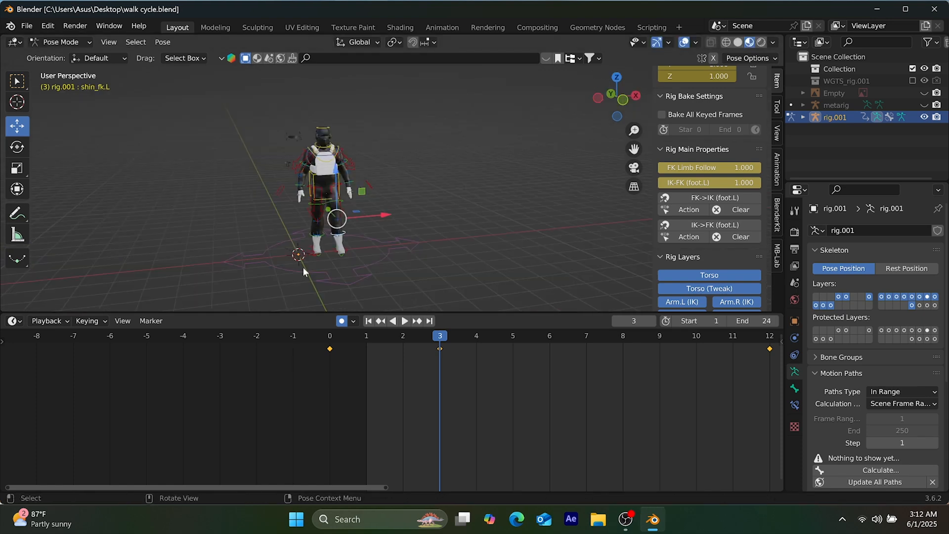
{"action": "middle_click_drag", "start_coordinate": [303, 267], "coordinate": [452, 241]}
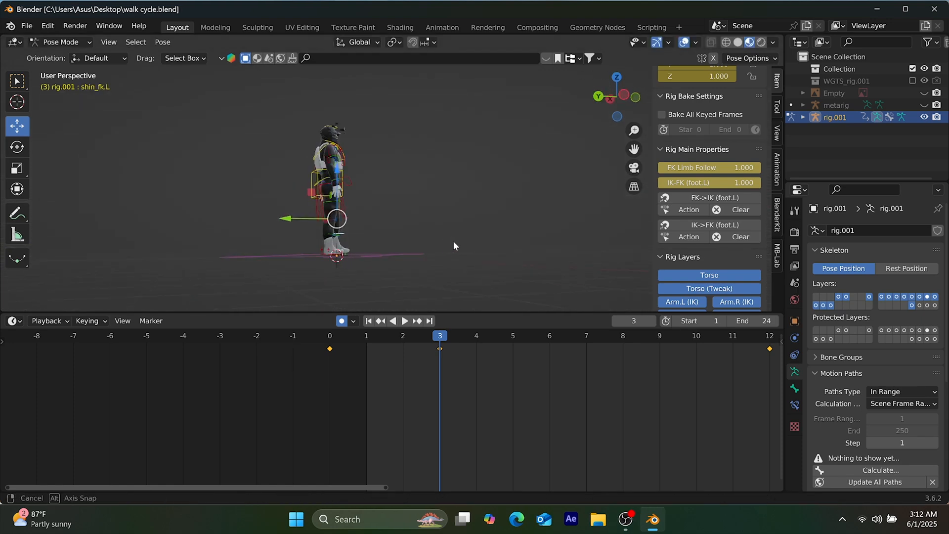
{"action": "key", "text": "space"}
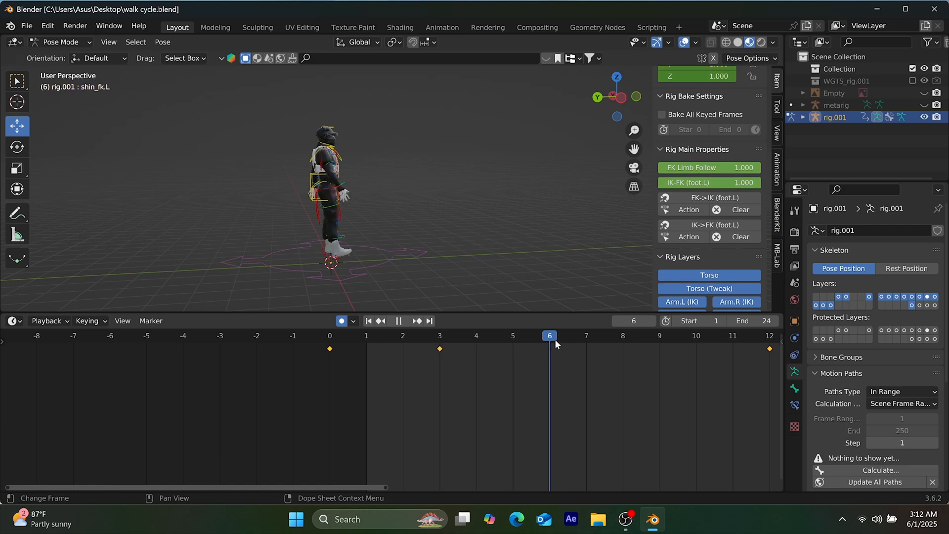
{"action": "key", "text": "a"}
{"action": "left_click", "coordinate": [369, 267], "text": "shift"}
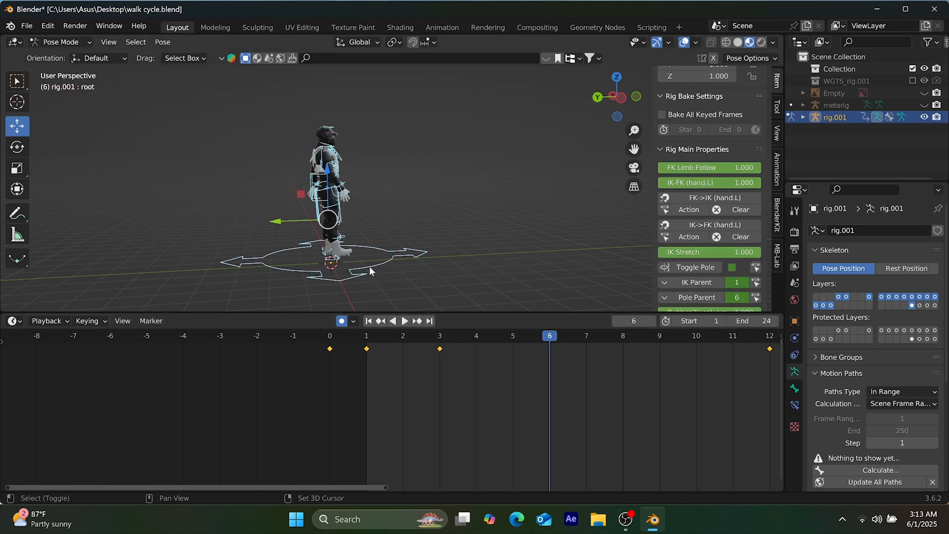
{"action": "left_click", "coordinate": [387, 262], "text": "shift"}
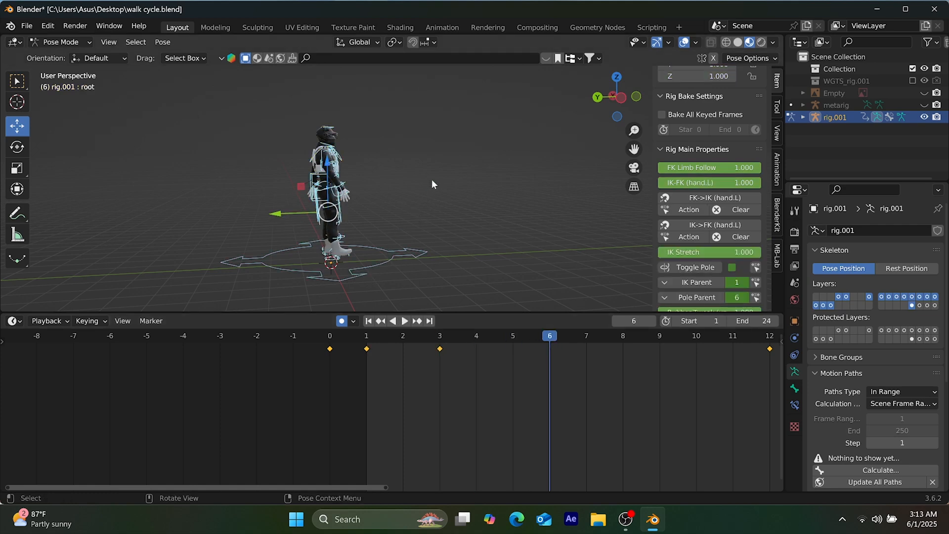
{"action": "key", "text": "i"}
{"action": "left_click", "coordinate": [399, 238]}
At frame 6, rotate the right foot FK bone by about 12.8° and the right thigh FK bone by about -6.8°
{"action": "left_click_drag", "start_coordinate": [377, 251], "coordinate": [342, 251]}
{"action": "left_click", "coordinate": [342, 251]}
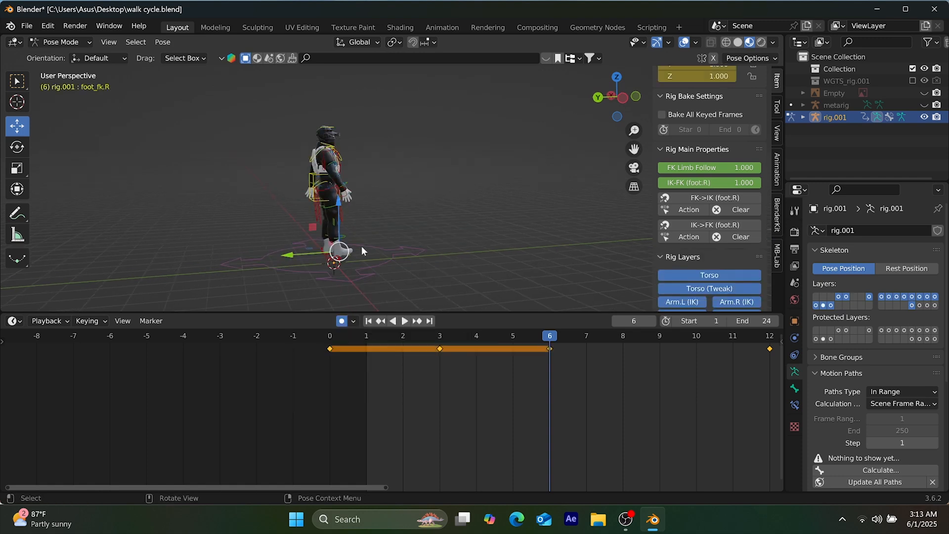
{"action": "key", "text": "r"}
{"action": "left_click", "coordinate": [366, 252]}
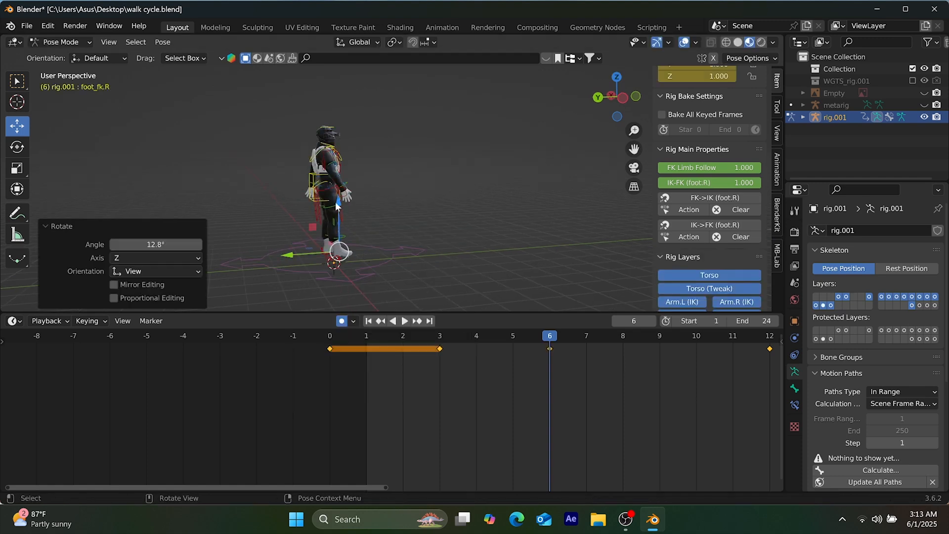
{"action": "left_click", "coordinate": [331, 204]}
{"action": "key", "text": "r"}
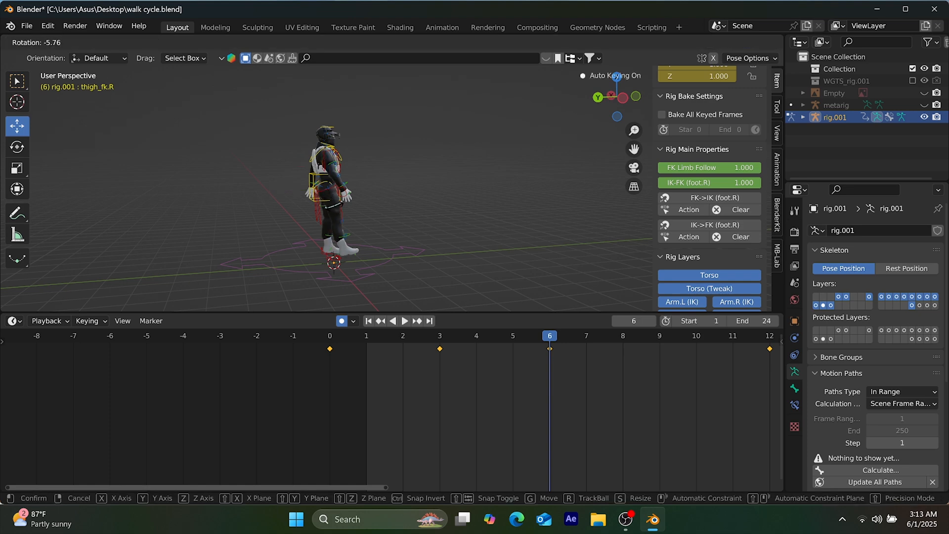
{"action": "left_click", "coordinate": [335, 221]}
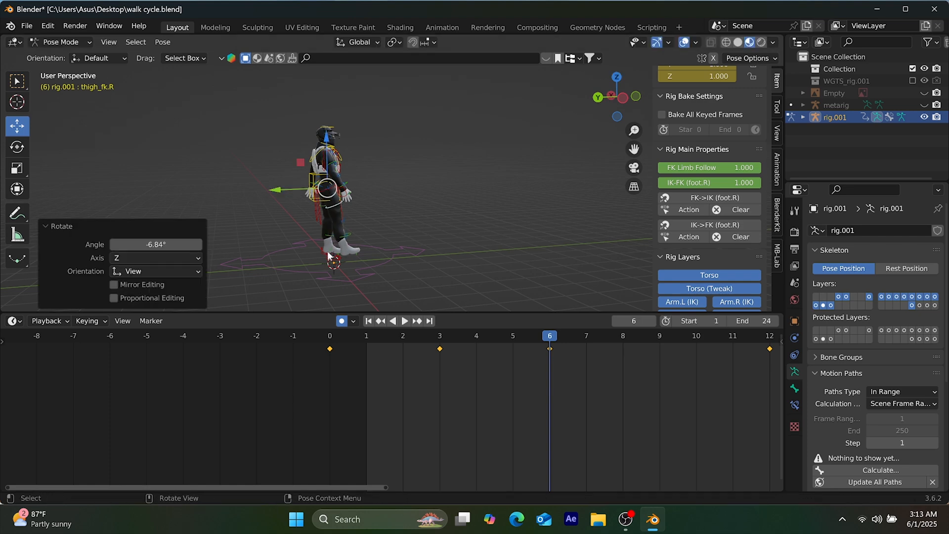
Rotate the left thigh FK bone at frame 6 by about 5.7° in the side view
{"action": "left_click", "coordinate": [328, 253]}
{"action": "left_click", "coordinate": [334, 212]}
{"action": "key", "text": "r"}
{"action": "left_click", "coordinate": [326, 188]}
{"action": "middle_click_drag", "start_coordinate": [326, 188], "coordinate": [331, 184]}
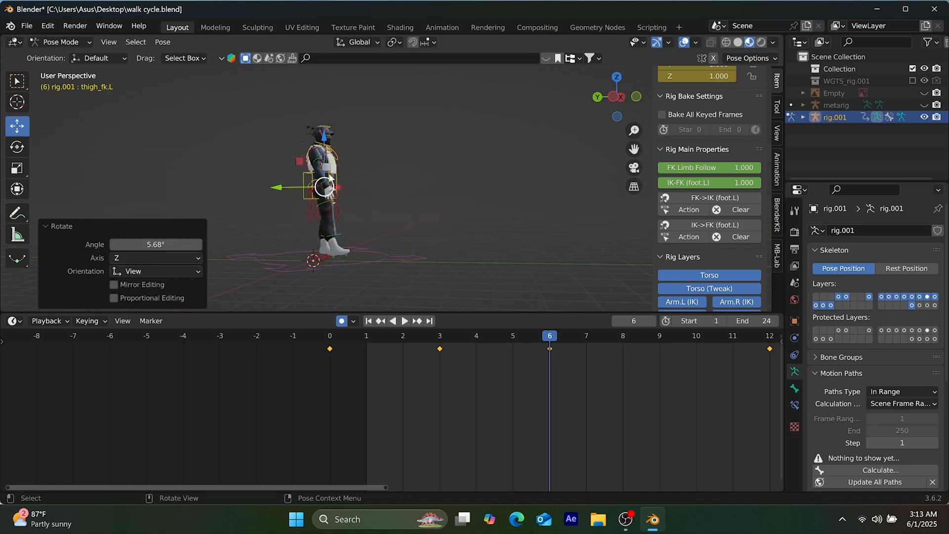
Tilt the torso bone at frame 6 with two rotations of about 2° and 1.7°
{"action": "left_click", "coordinate": [328, 184]}
{"action": "key", "text": "r"}
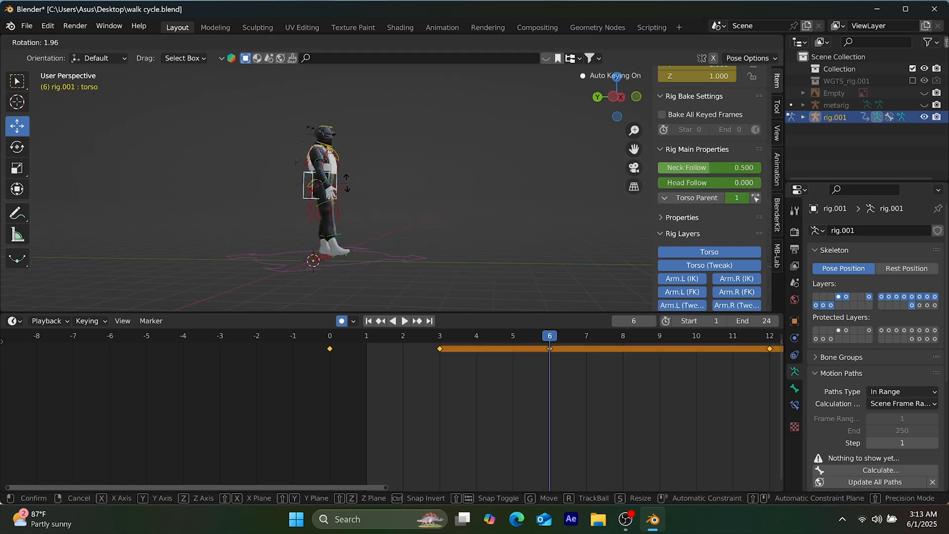
{"action": "left_click", "coordinate": [335, 212]}
{"action": "middle_click_drag", "start_coordinate": [335, 213], "coordinate": [354, 184]}
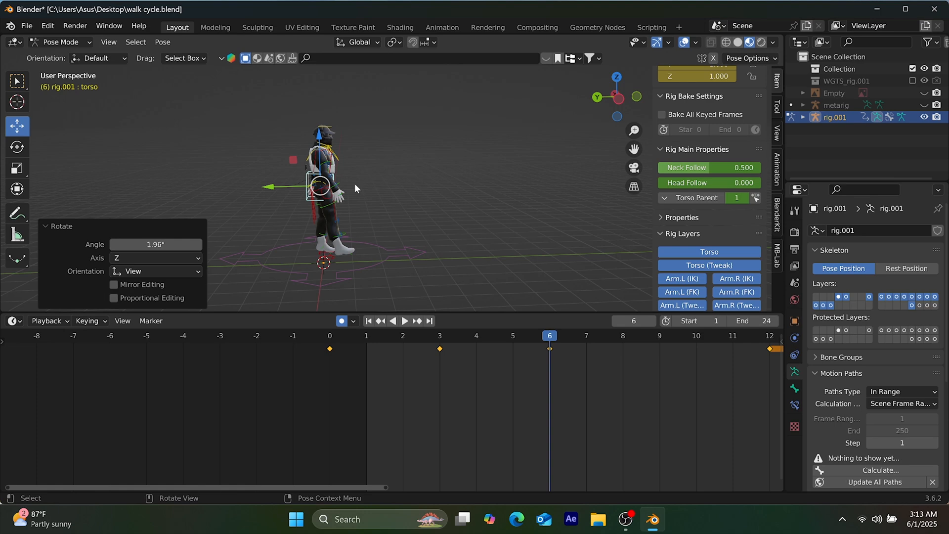
{"action": "key", "text": "r"}
{"action": "left_click", "coordinate": [356, 185]}
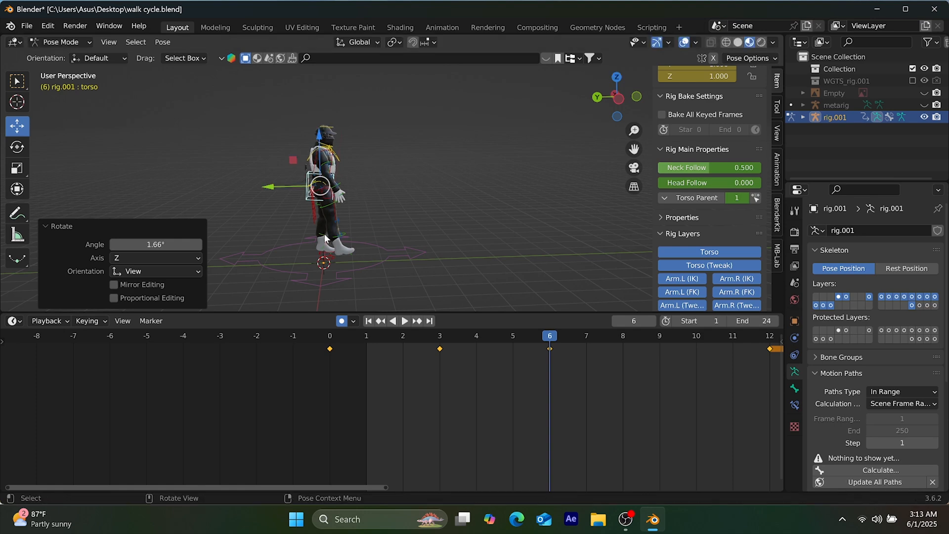
Rotate the left thigh FK bone at frame 6 by about another 2° and save the file
{"action": "left_click", "coordinate": [318, 203]}
{"action": "key", "text": "r"}
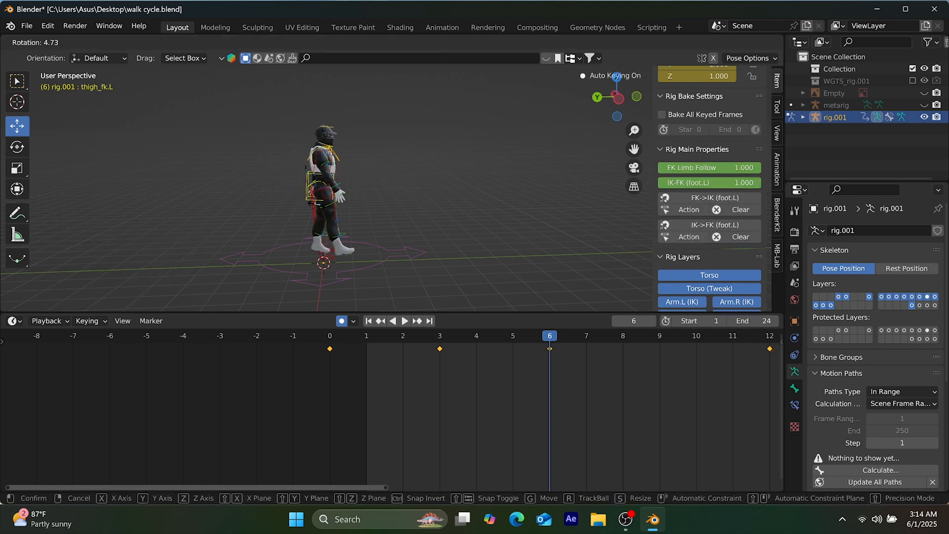
{"action": "left_click", "coordinate": [396, 226]}
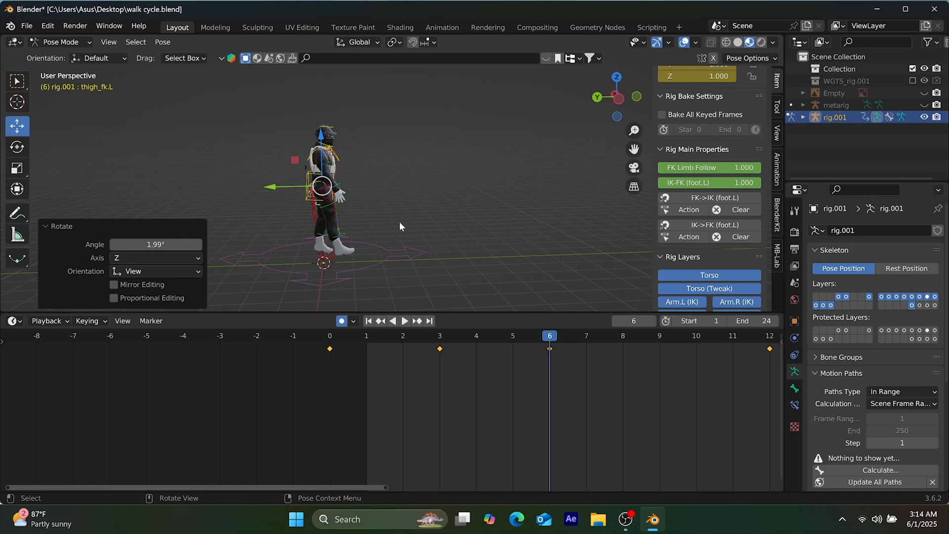
{"action": "key", "text": "ctrl+s"}
Stop playback at frame 9, select all bones and insert a keyframe for them
{"action": "mouse_move", "coordinate": [625, 520]}
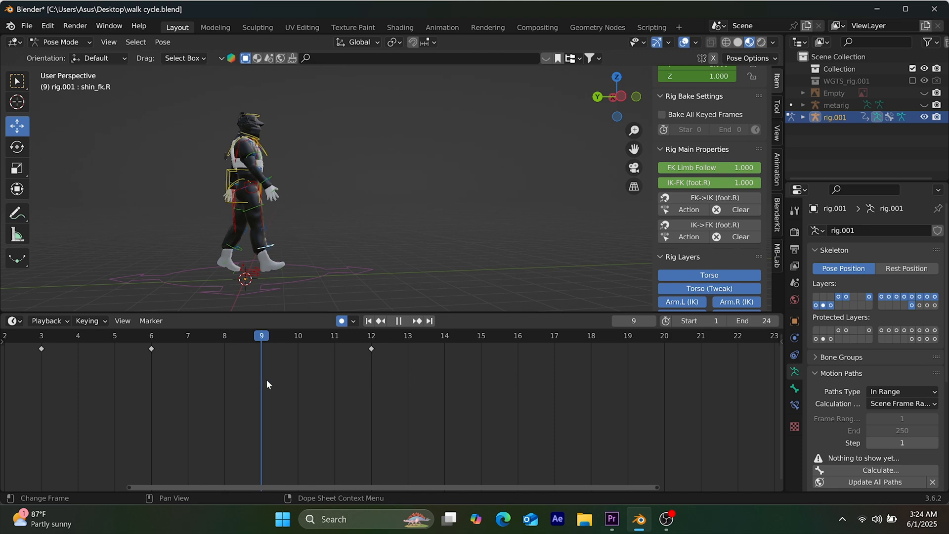
{"action": "key", "text": "space"}
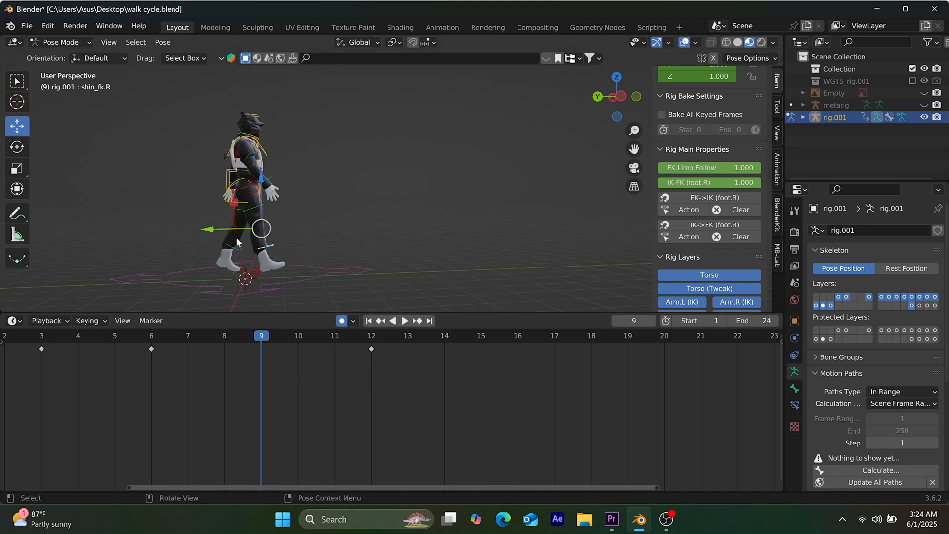
{"action": "key", "text": "a"}
{"action": "left_click", "coordinate": [254, 289], "text": "shift"}
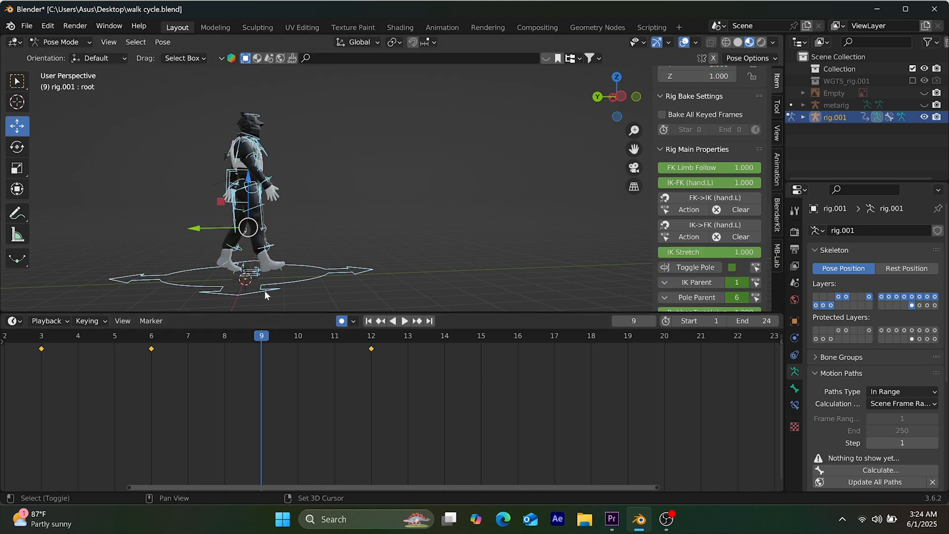
{"action": "left_click", "coordinate": [264, 291], "text": "shift"}
{"action": "key", "text": "i"}
{"action": "left_click", "coordinate": [403, 275]}
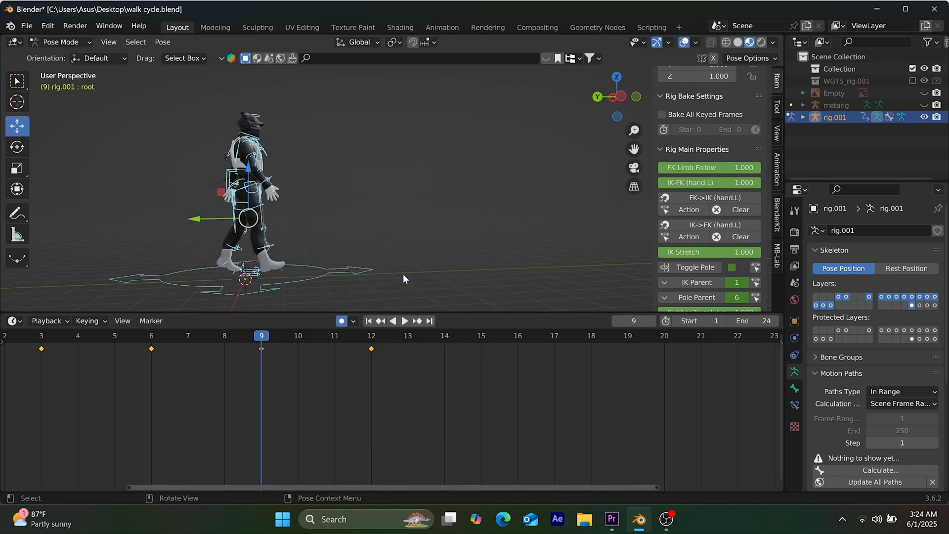
Rotate the torso bone at frame 9 by about -4.2°
{"action": "left_click", "coordinate": [232, 174]}
{"action": "key", "text": "r"}
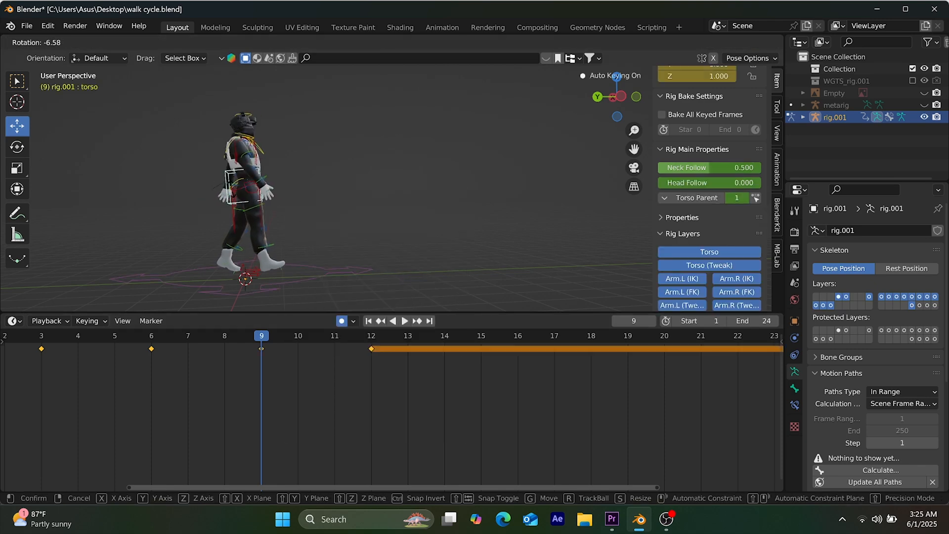
{"action": "left_click", "coordinate": [231, 193]}
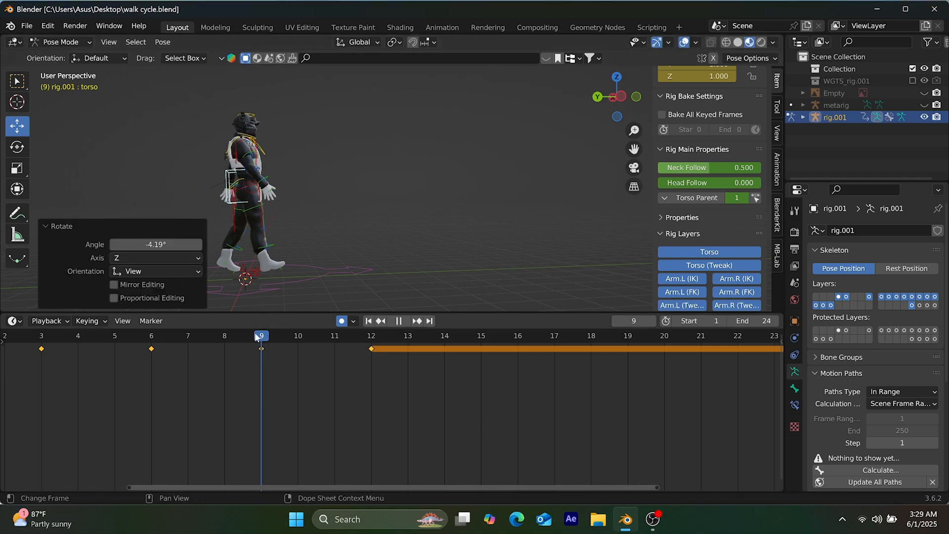
Copy the selected torso bone's pose from frame 3 and paste it flipped at frame 15
{"action": "left_click_drag", "start_coordinate": [254, 332], "coordinate": [36, 349]}
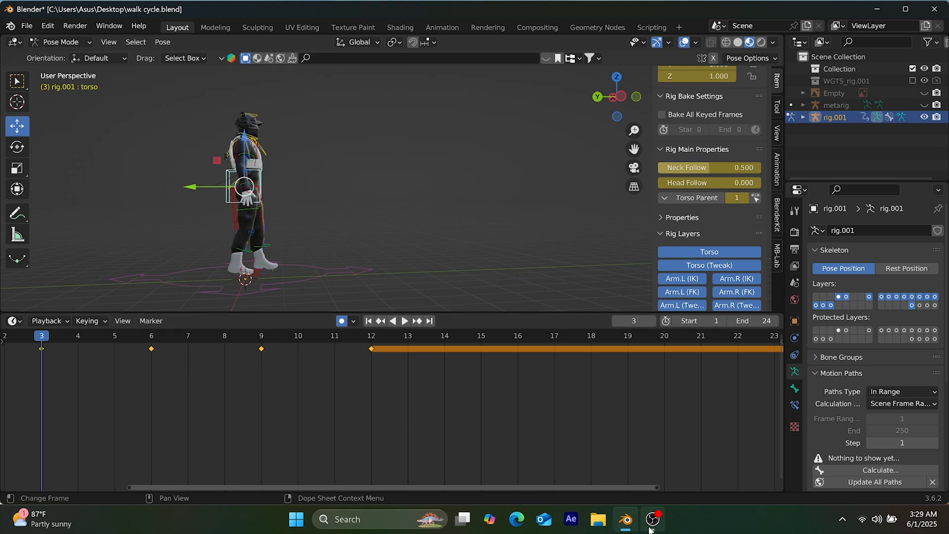
{"action": "mouse_move", "coordinate": [653, 525]}
{"action": "left_click", "coordinate": [165, 43]}
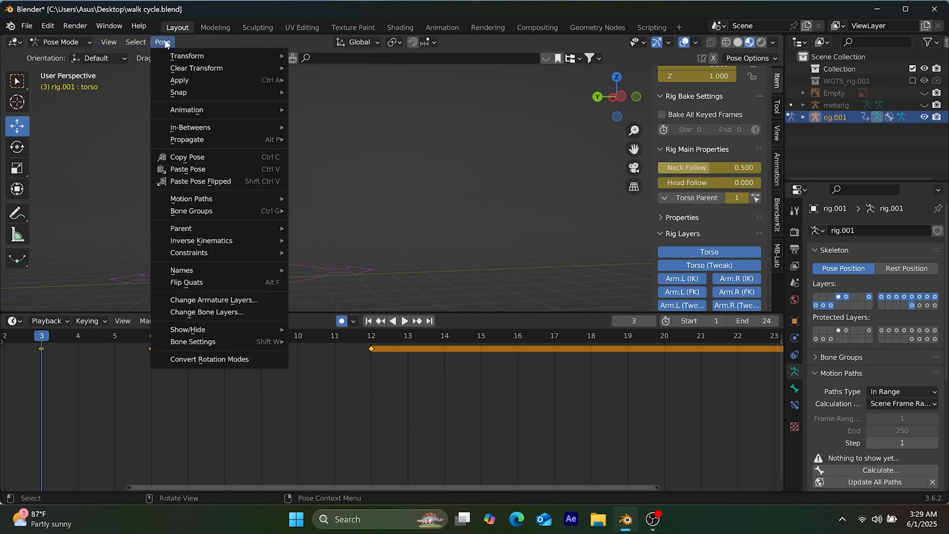
{"action": "left_click", "coordinate": [210, 156]}
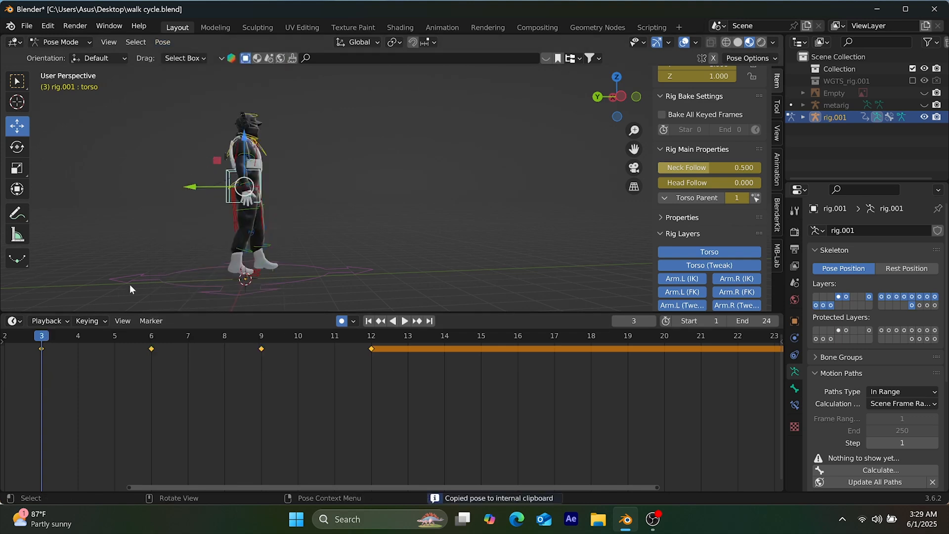
{"action": "key", "text": "space"}
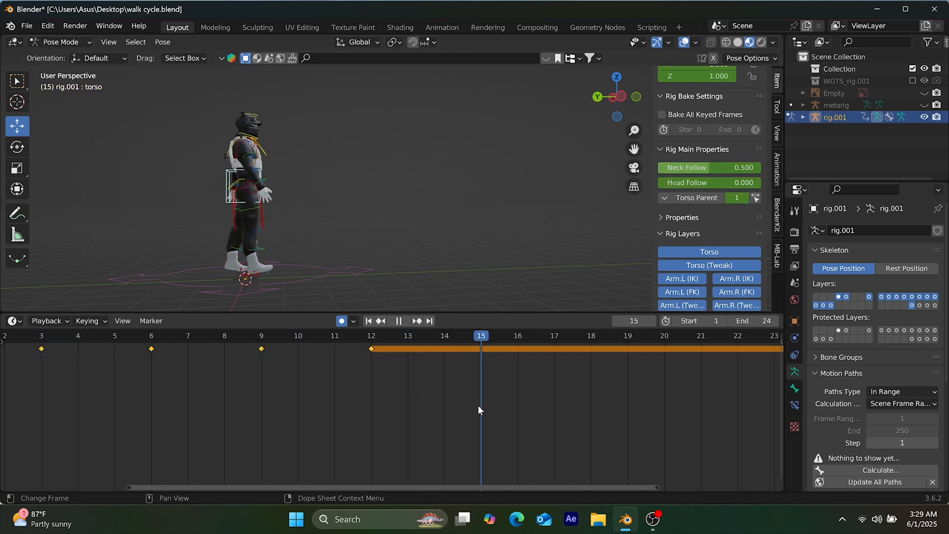
{"action": "key", "text": "space"}
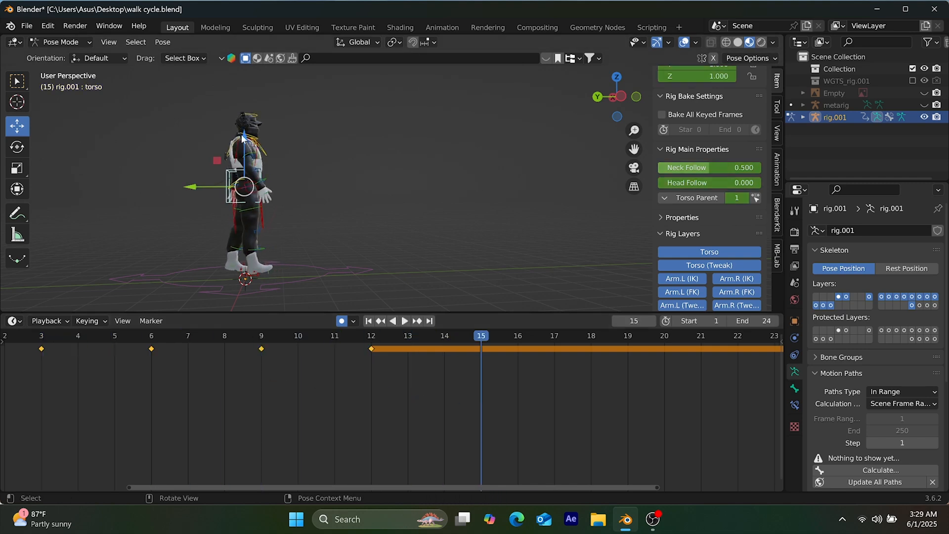
{"action": "left_click", "coordinate": [161, 42]}
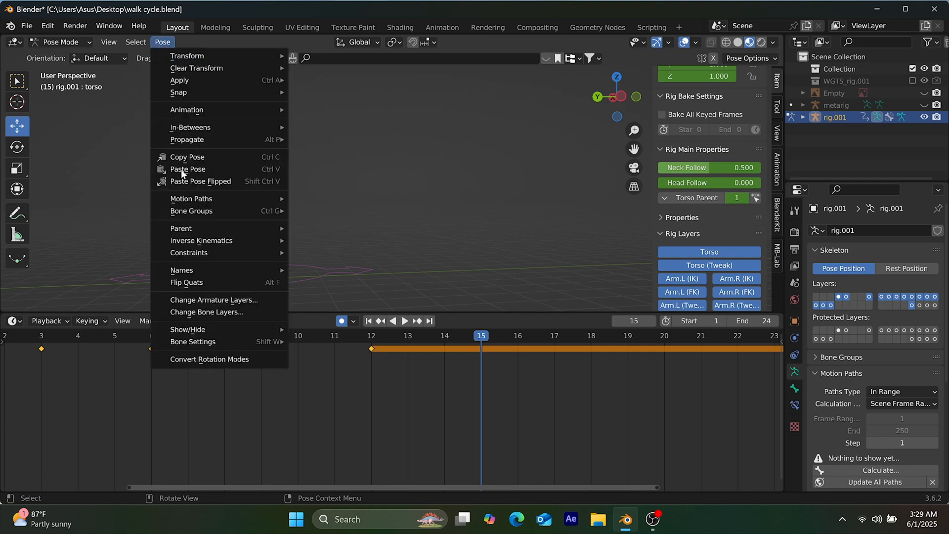
{"action": "left_click", "coordinate": [196, 182]}
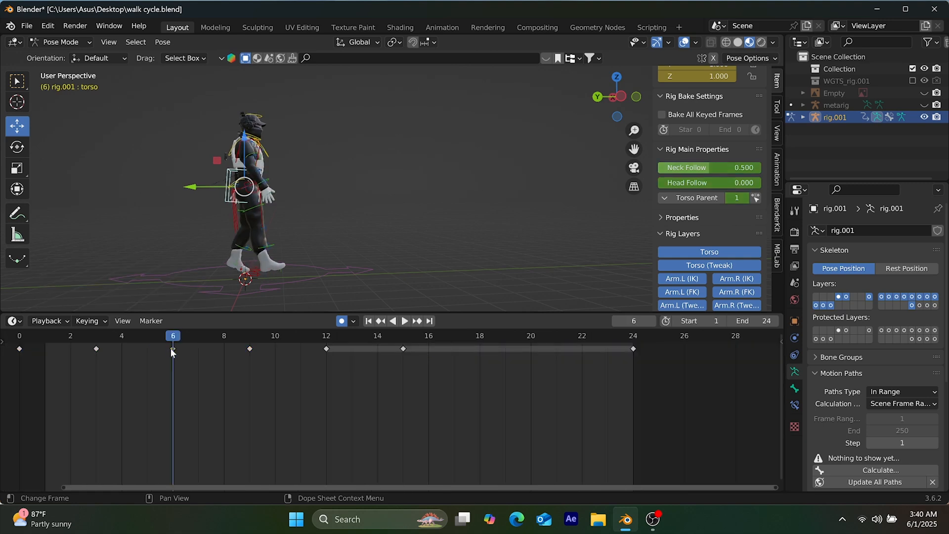
Copy the selected torso bone's pose from frame 6 and paste it flipped at frame 18
{"action": "left_click", "coordinate": [171, 42]}
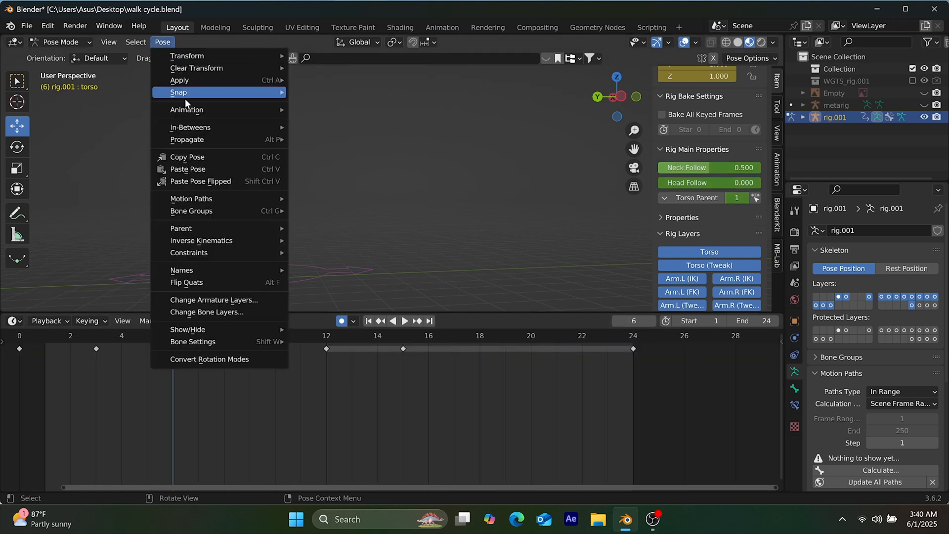
{"action": "left_click", "coordinate": [185, 156]}
{"action": "left_click", "coordinate": [472, 349]}
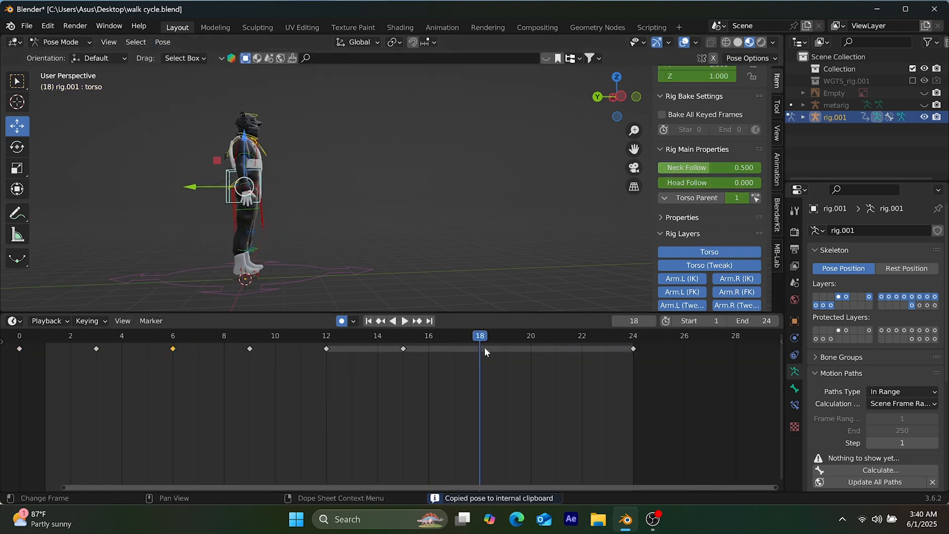
{"action": "left_click", "coordinate": [165, 42]}
{"action": "left_click", "coordinate": [198, 181]}
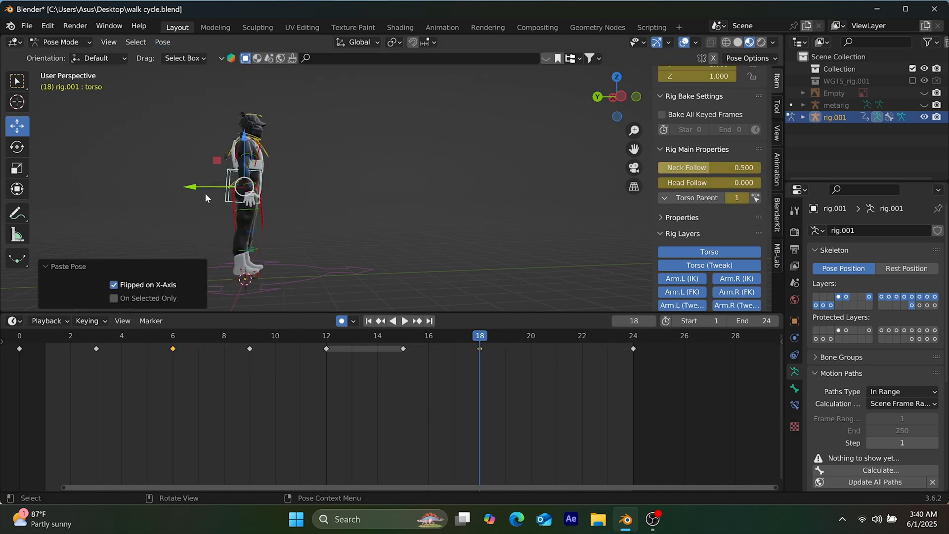
Copy the selected torso bone's pose from frame 9 and paste it flipped at frame 21
{"action": "left_click", "coordinate": [162, 43]}
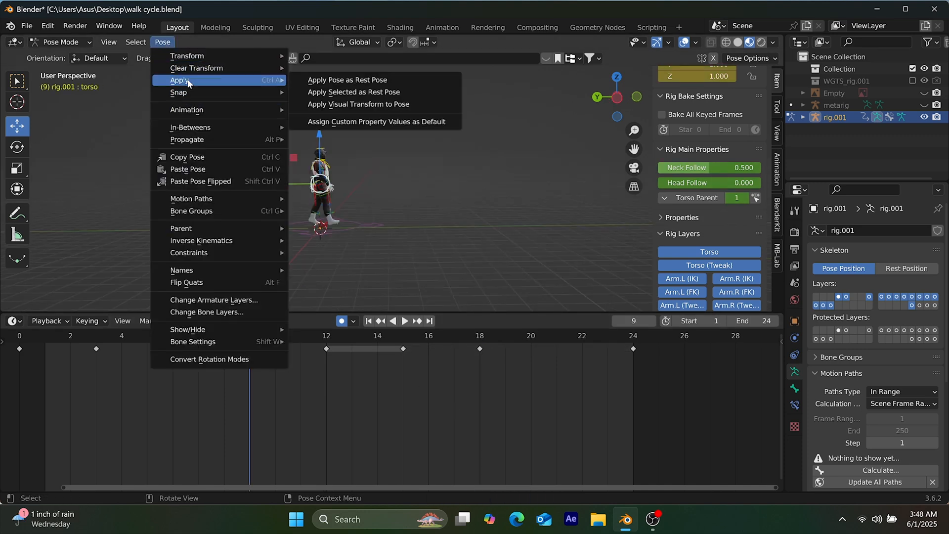
{"action": "left_click", "coordinate": [194, 157]}
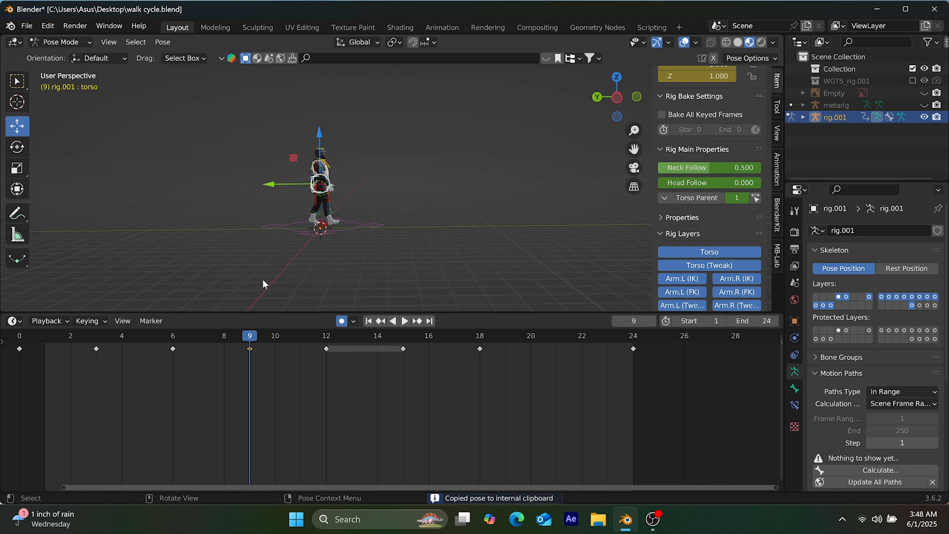
{"action": "key", "text": "space"}
{"action": "left_click_drag", "start_coordinate": [300, 343], "coordinate": [563, 388]}
{"action": "key", "text": "space"}
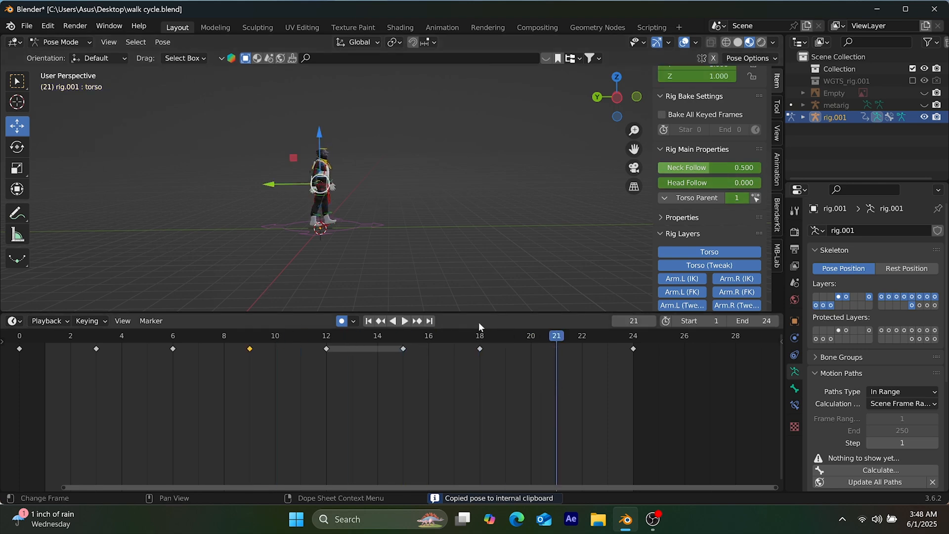
{"action": "left_click", "coordinate": [167, 43]}
{"action": "mouse_move", "coordinate": [208, 198]}
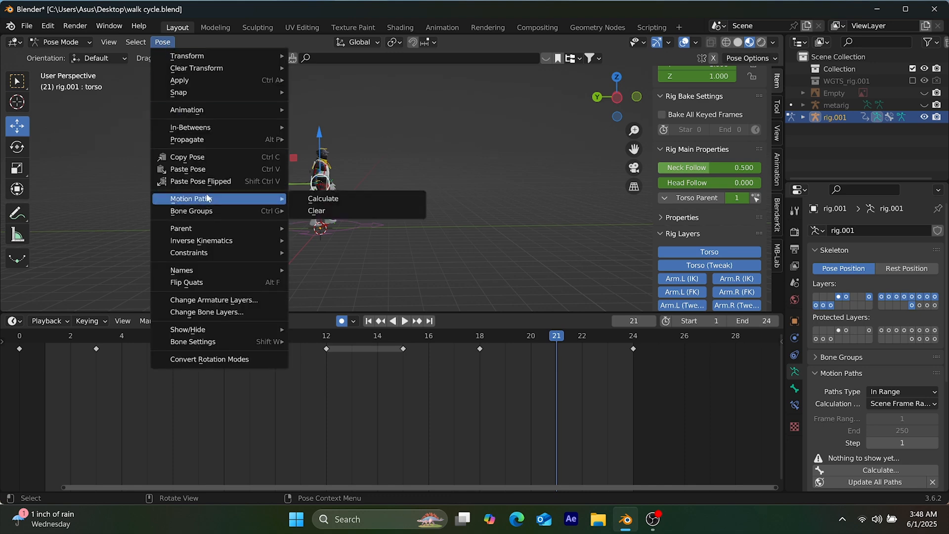
{"action": "left_click", "coordinate": [206, 181]}
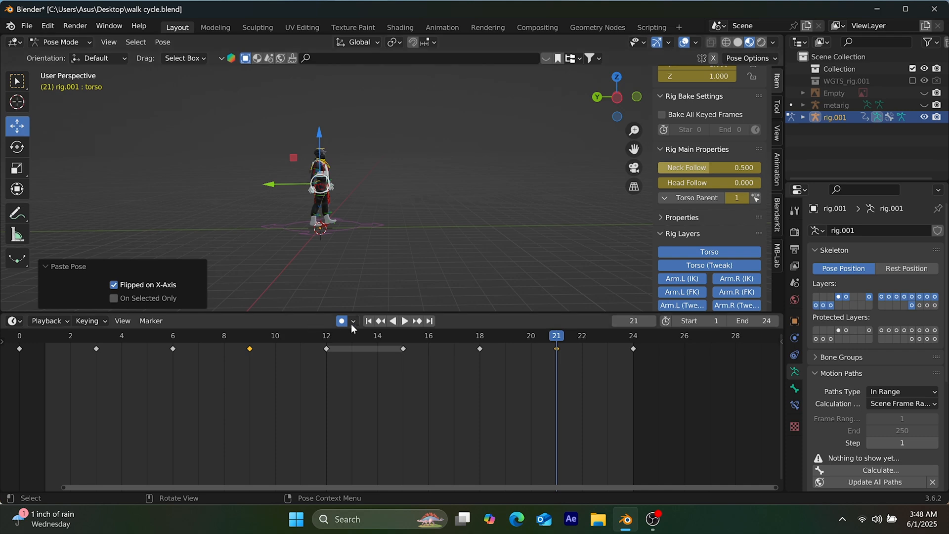
Play the walk cycle from frame 1 to check the motion
{"action": "left_click", "coordinate": [369, 321]}
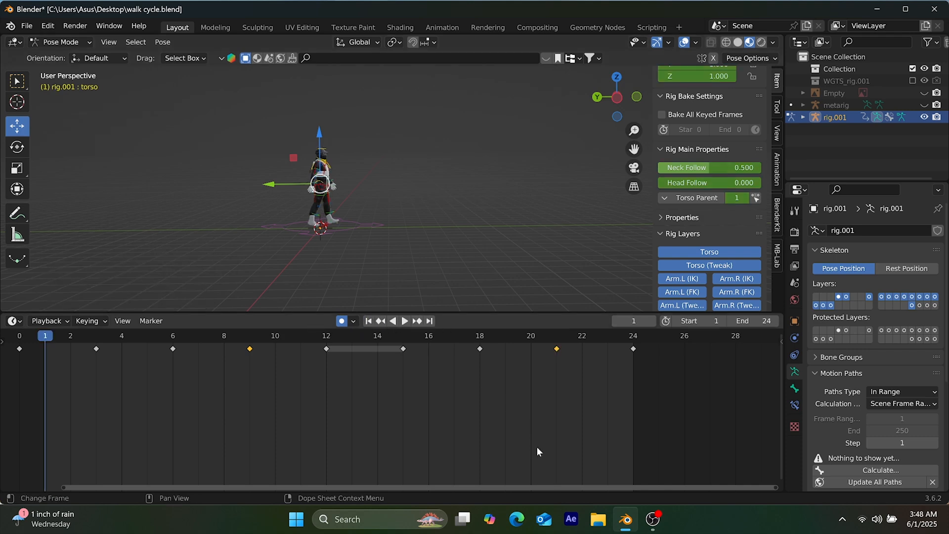
{"action": "left_click", "coordinate": [405, 321]}
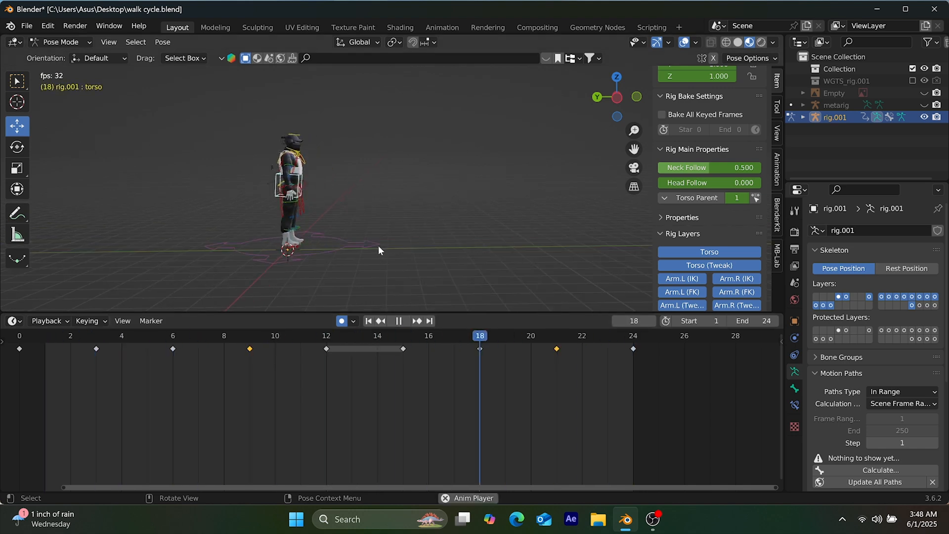
{"action": "left_click", "coordinate": [56, 321]}
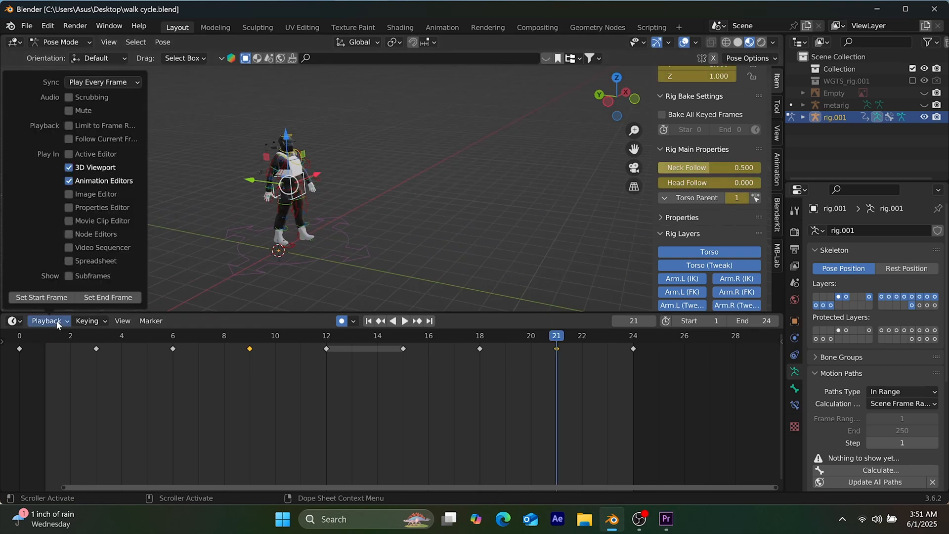
Change the timeline area to the Graph Editor and select all bones of the rig with all their keyframes
{"action": "left_click", "coordinate": [15, 321]}
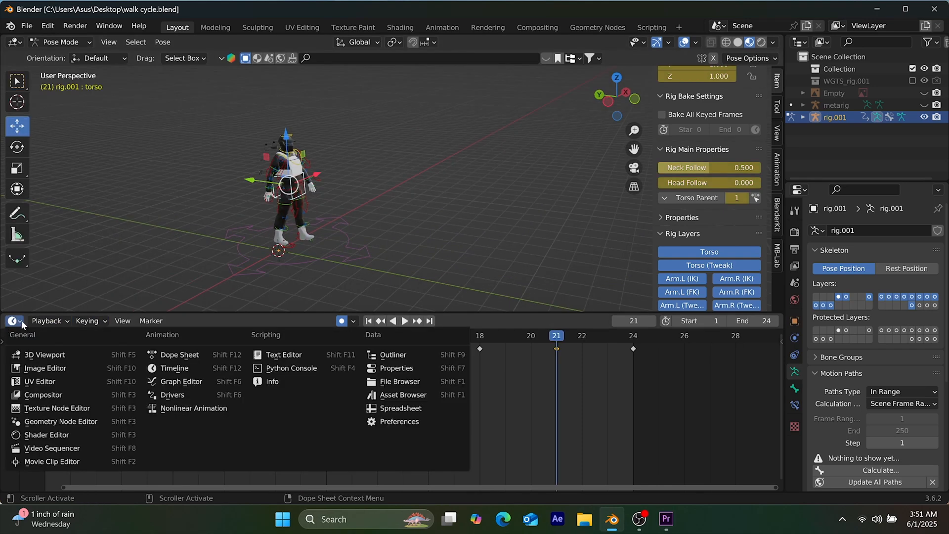
{"action": "left_click", "coordinate": [188, 384]}
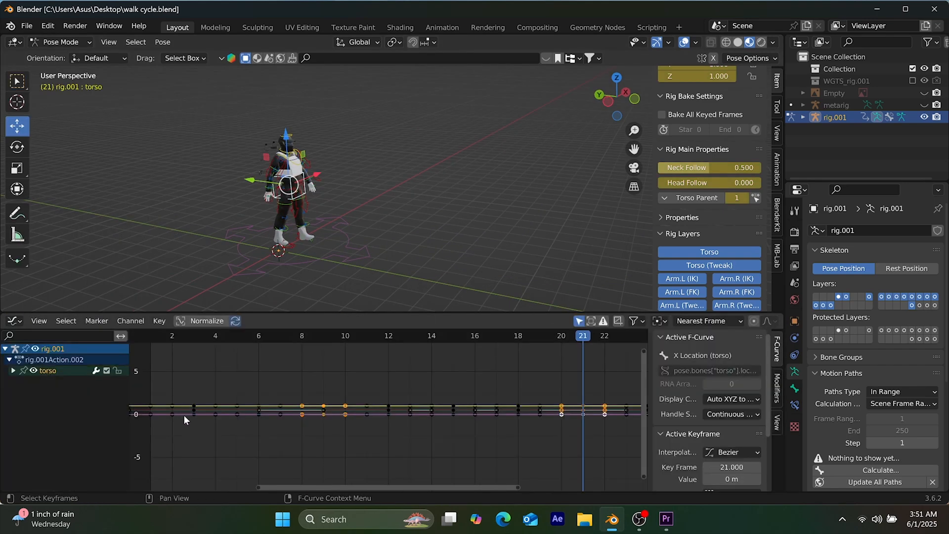
{"action": "key", "text": "a"}
{"action": "left_click_drag", "start_coordinate": [360, 487], "coordinate": [337, 466]}
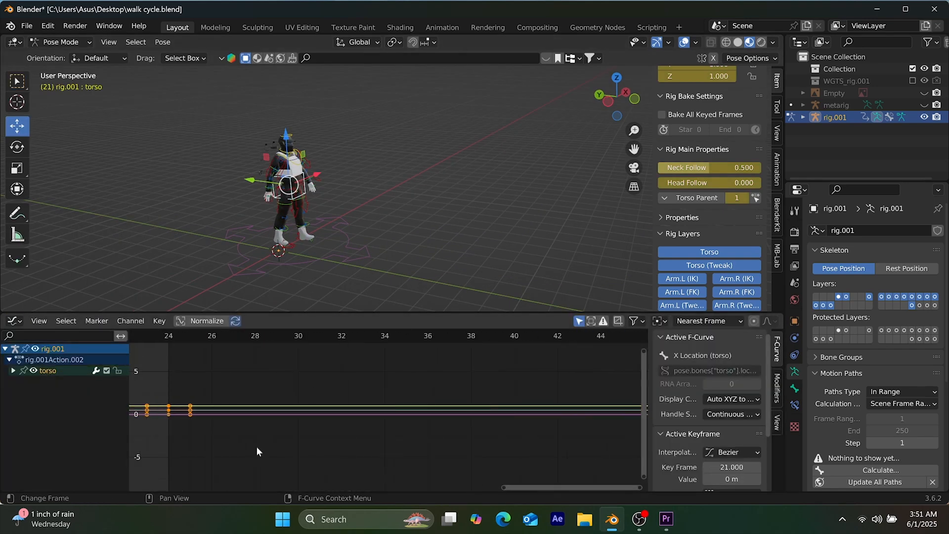
{"action": "left_click", "coordinate": [9, 359]}
{"action": "left_click", "coordinate": [8, 360]}
{"action": "key", "text": "a"}
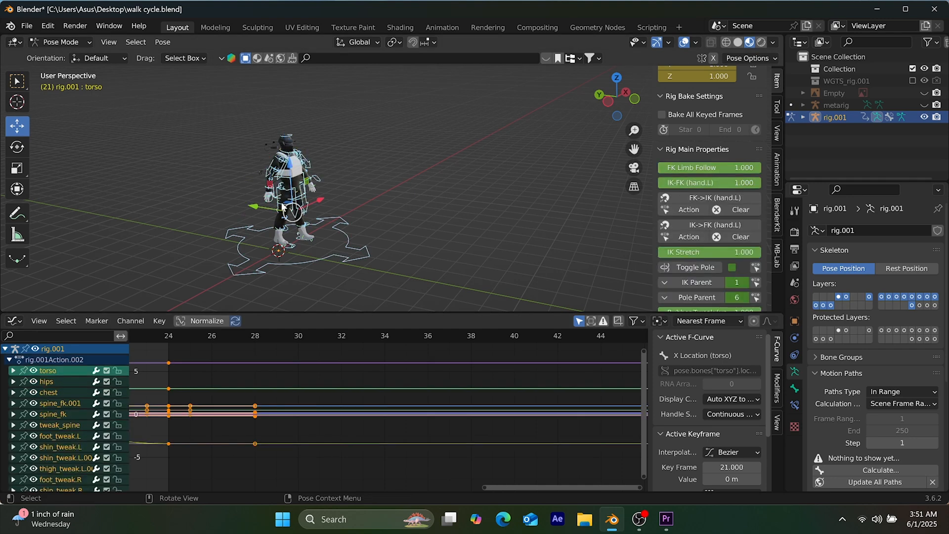
{"action": "left_click_drag", "start_coordinate": [574, 487], "coordinate": [432, 492]}
{"action": "scroll", "coordinate": [410, 431], "scroll_direction": "down", "scroll_amount": 5}
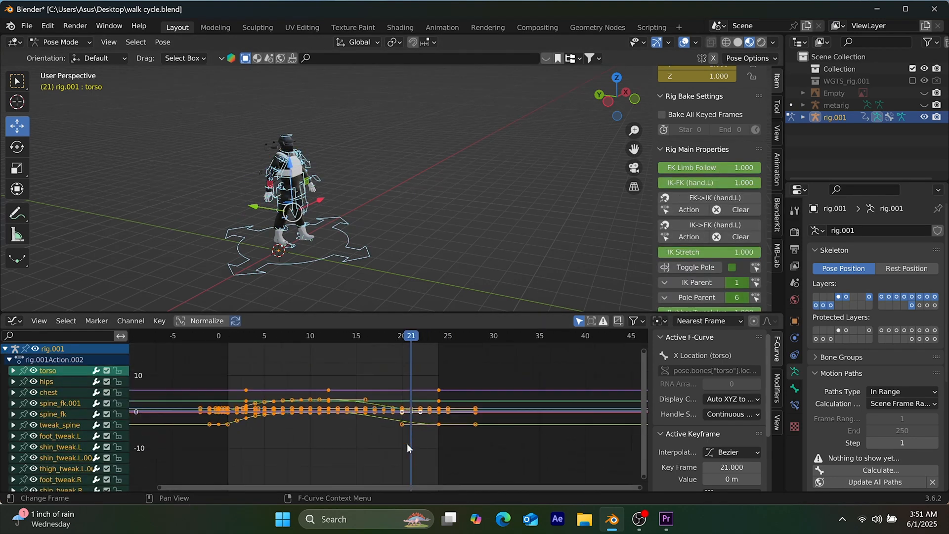
Make the selected F-curves cyclic with the Make Cyclic (F-Modifier) extrapolation and save the file
{"action": "key", "text": "shift+e"}
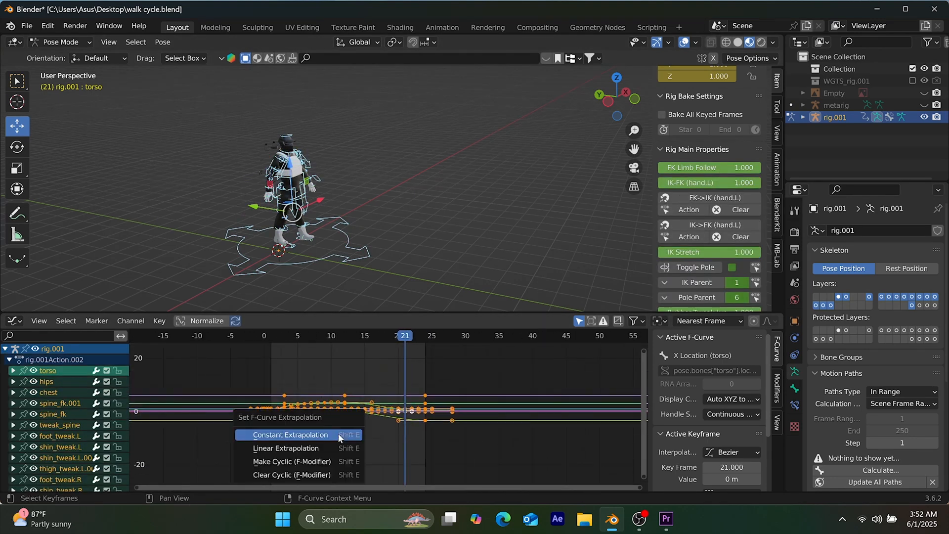
{"action": "left_click", "coordinate": [334, 461]}
{"action": "key", "text": "ctrl+s"}
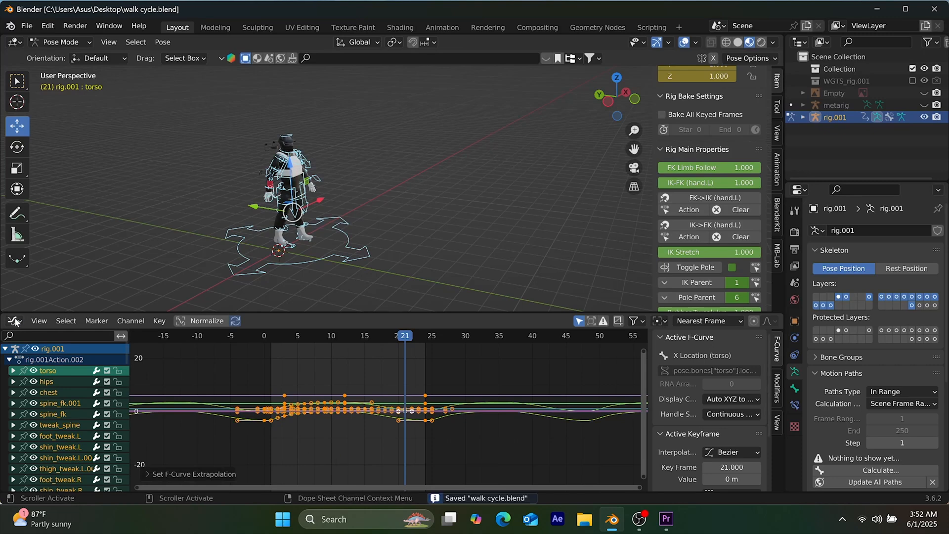
Return the animation area to the Timeline and play the walk cycle with rig.001 hidden
{"action": "left_click", "coordinate": [14, 320]}
{"action": "left_click", "coordinate": [185, 367]}
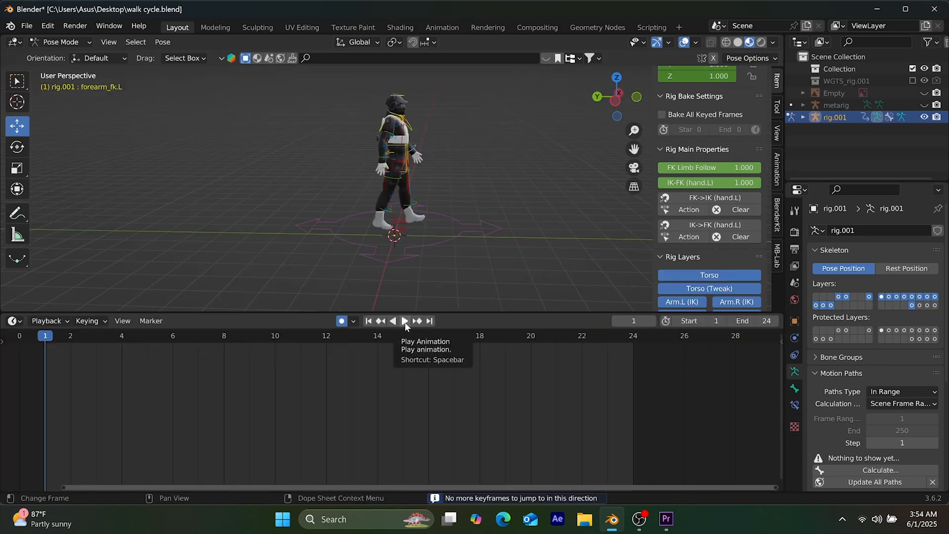
{"action": "left_click", "coordinate": [404, 322]}
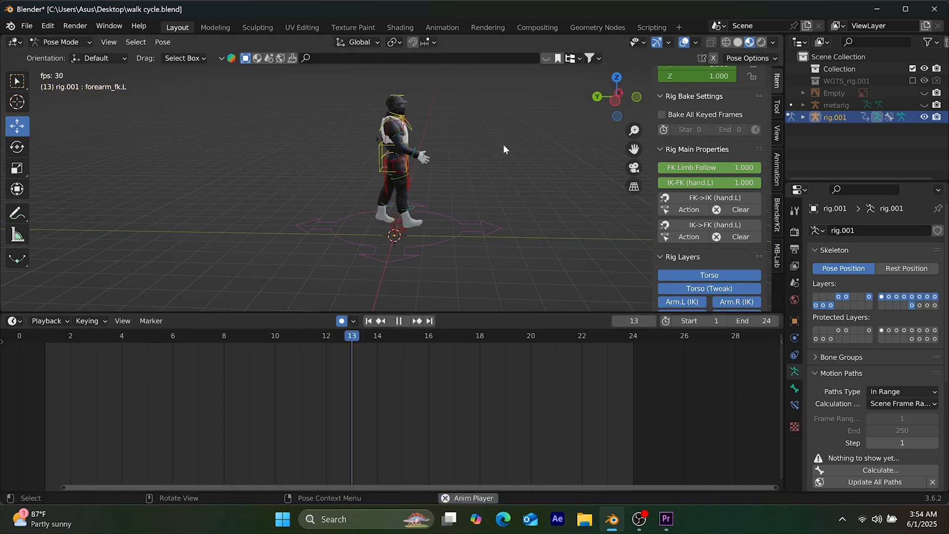
{"action": "left_click", "coordinate": [924, 117]}
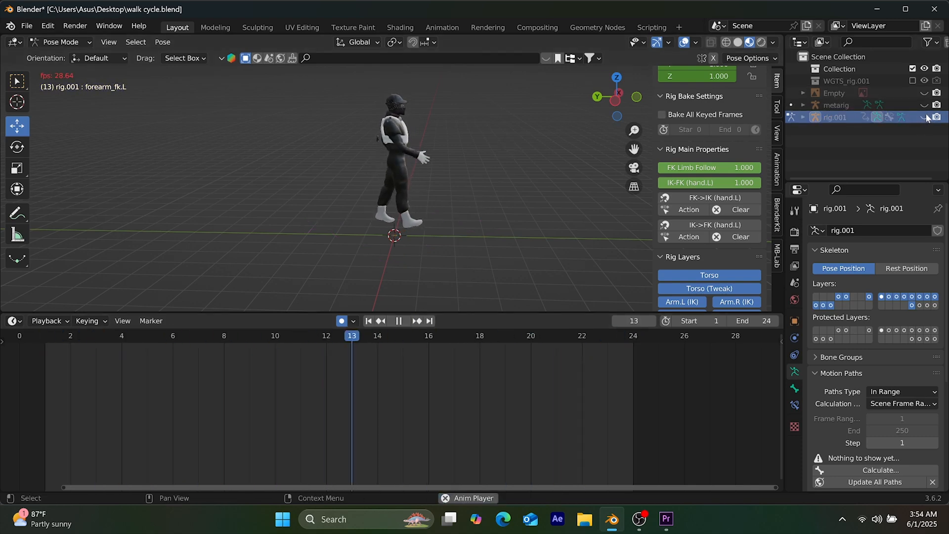